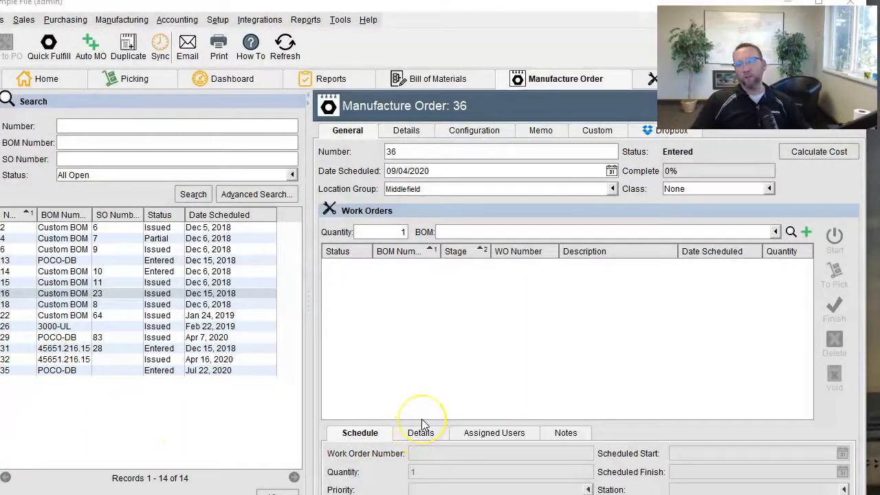
Open the 3000-UL bill of materials and review its finished good and raw goods with their quantities
{"action": "left_click", "coordinate": [421, 80]}
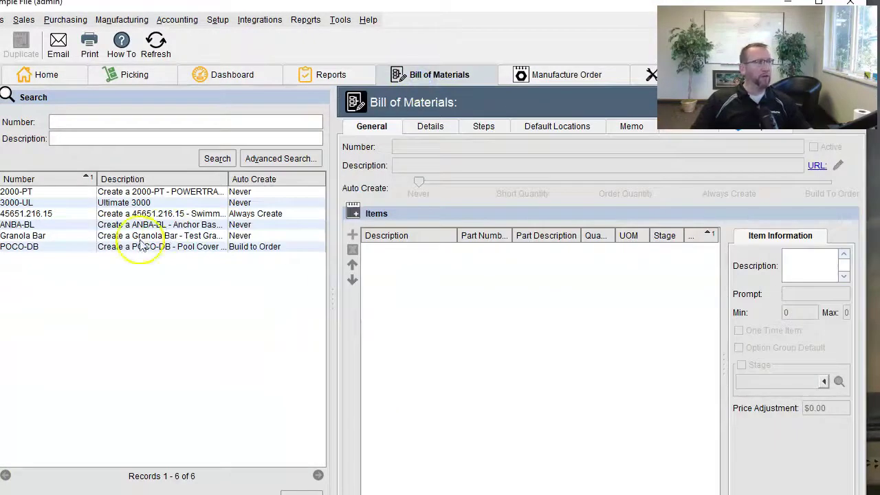
{"action": "left_click", "coordinate": [136, 205]}
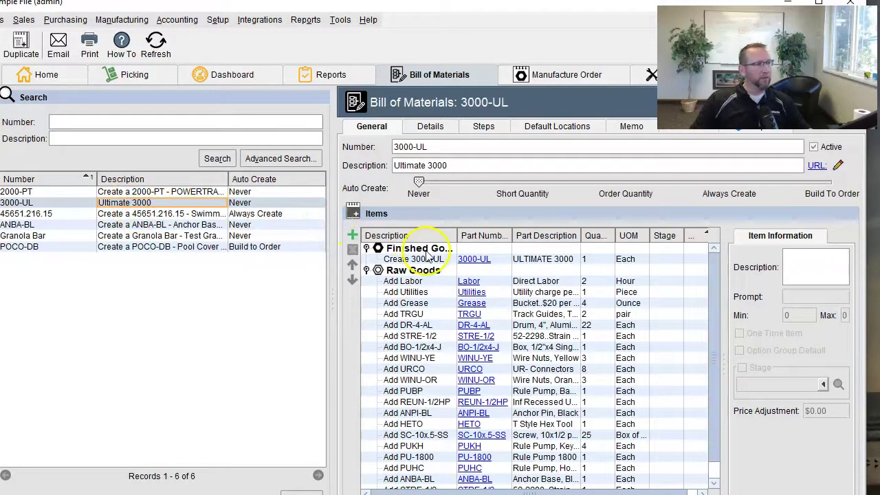
{"action": "left_click", "coordinate": [412, 260]}
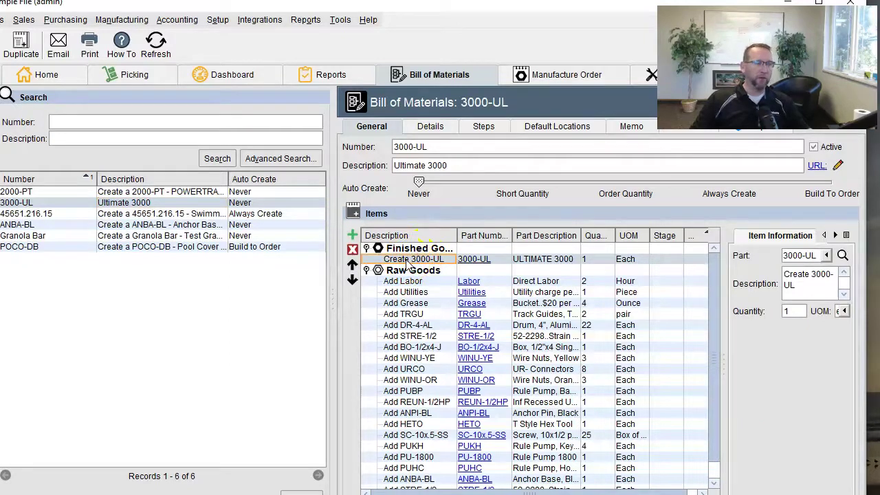
{"action": "scroll", "coordinate": [711, 282], "scroll_direction": "down", "scroll_amount": 1}
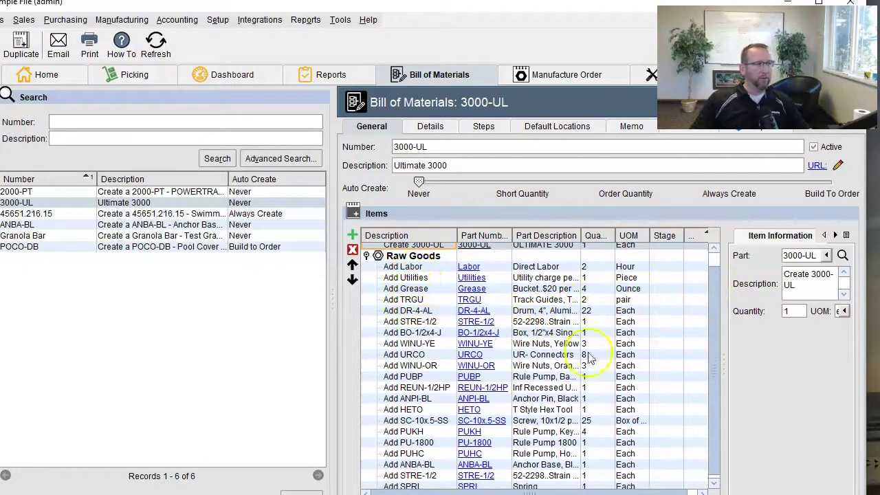
{"action": "scroll", "coordinate": [711, 334], "scroll_direction": "down", "scroll_amount": 1}
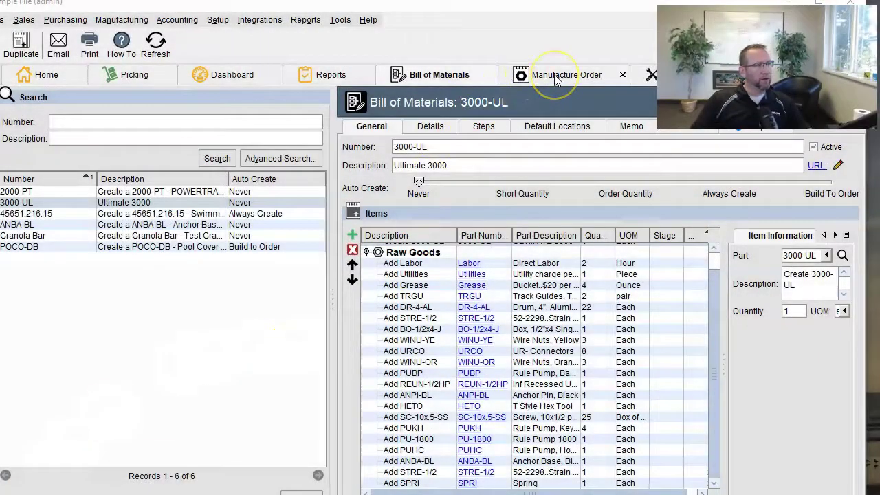
Create a new manufacture order, discarding the unsaved changes to the current one
{"action": "left_click", "coordinate": [648, 76]}
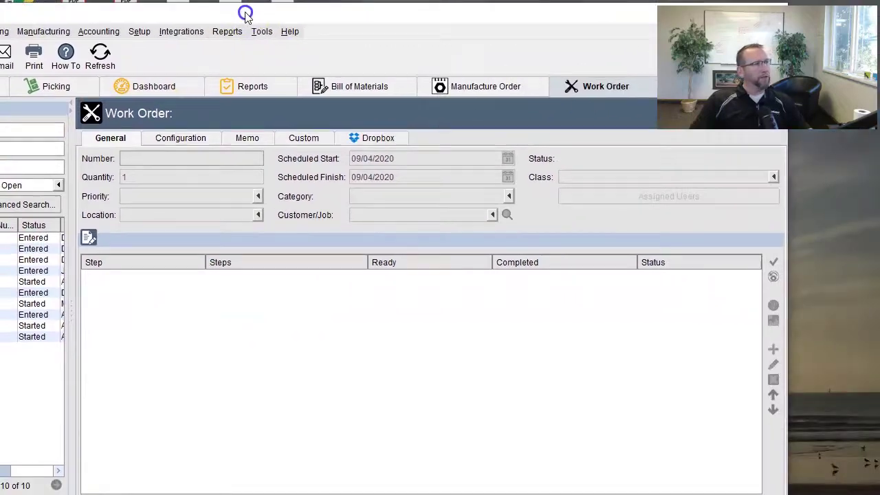
{"action": "left_click", "coordinate": [468, 87]}
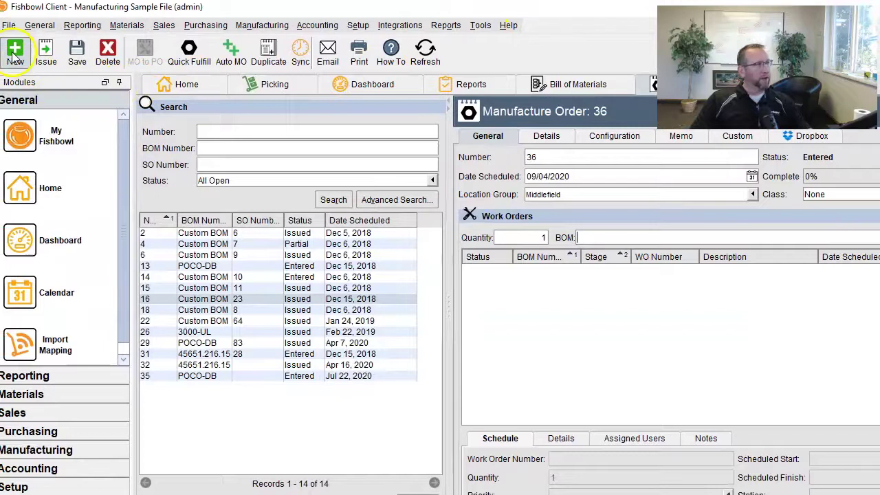
{"action": "left_click", "coordinate": [15, 52]}
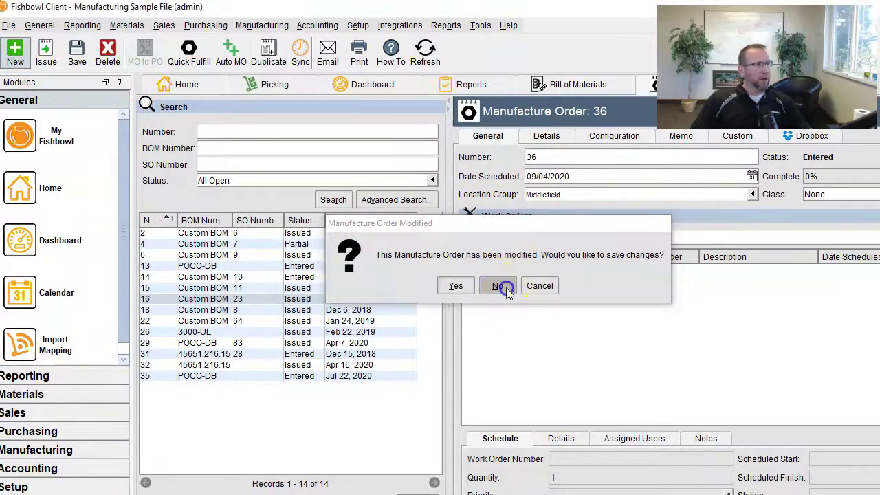
{"action": "left_click", "coordinate": [497, 285]}
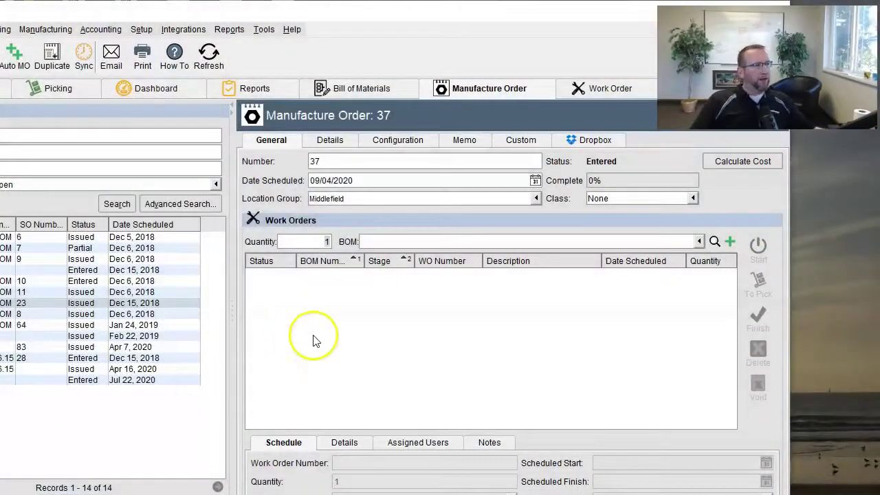
Walk through the Custom work order wizard's BOM description, finished goods and raw goods pages, leaving without adding a work order
{"action": "left_click", "coordinate": [452, 240]}
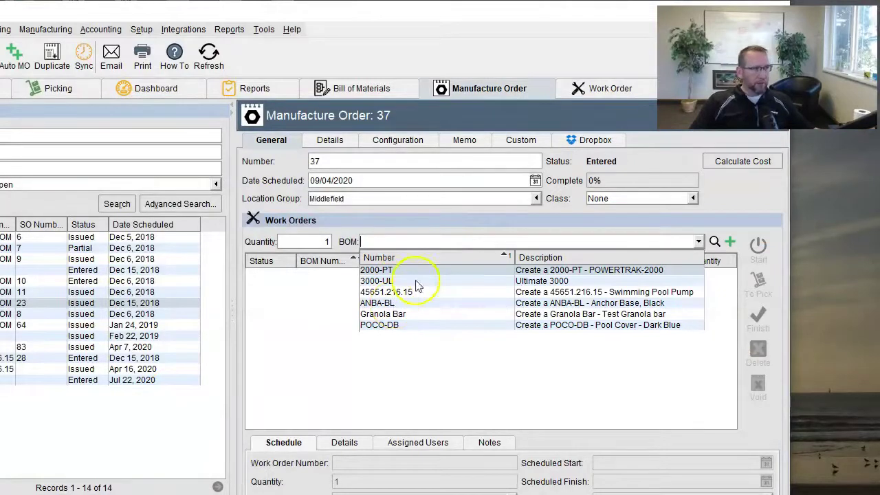
{"action": "left_click", "coordinate": [731, 242]}
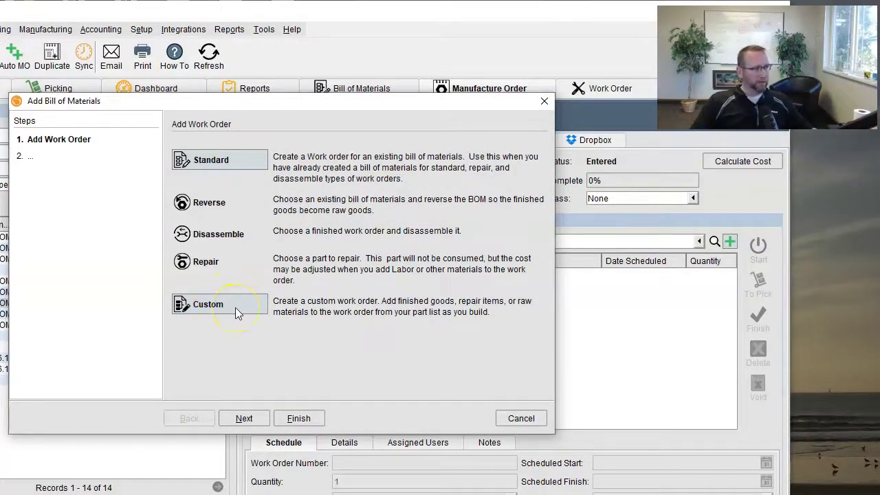
{"action": "left_click", "coordinate": [236, 307]}
{"action": "left_click", "coordinate": [250, 416]}
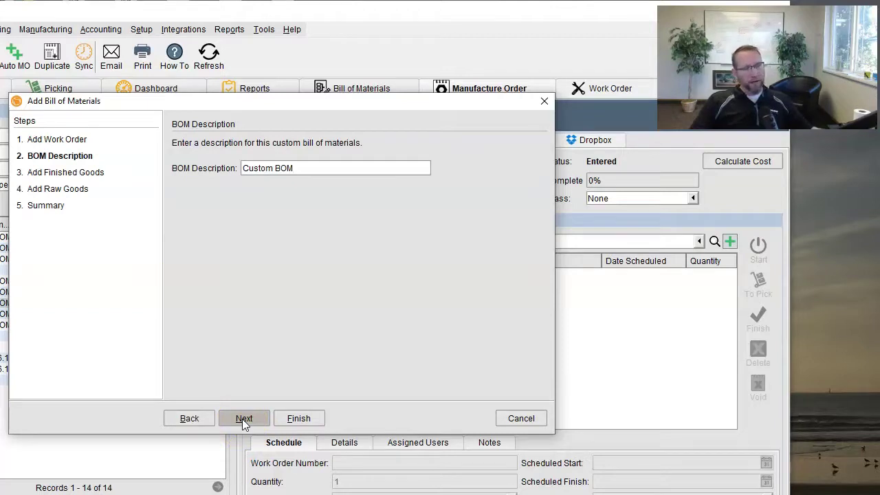
{"action": "left_click", "coordinate": [243, 418]}
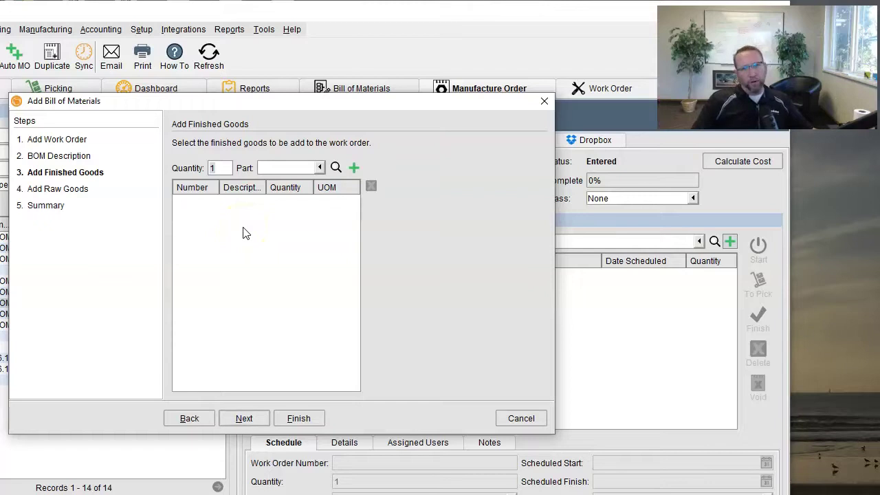
{"action": "left_click", "coordinate": [246, 417]}
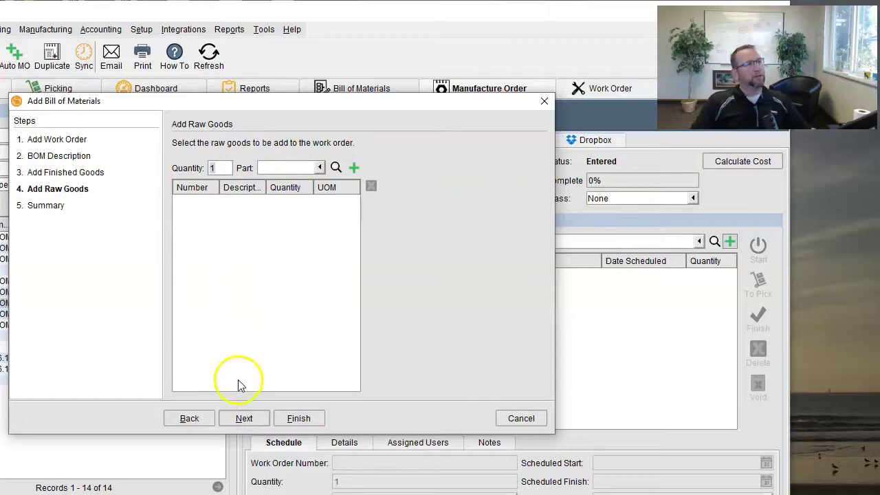
{"action": "left_click", "coordinate": [527, 419]}
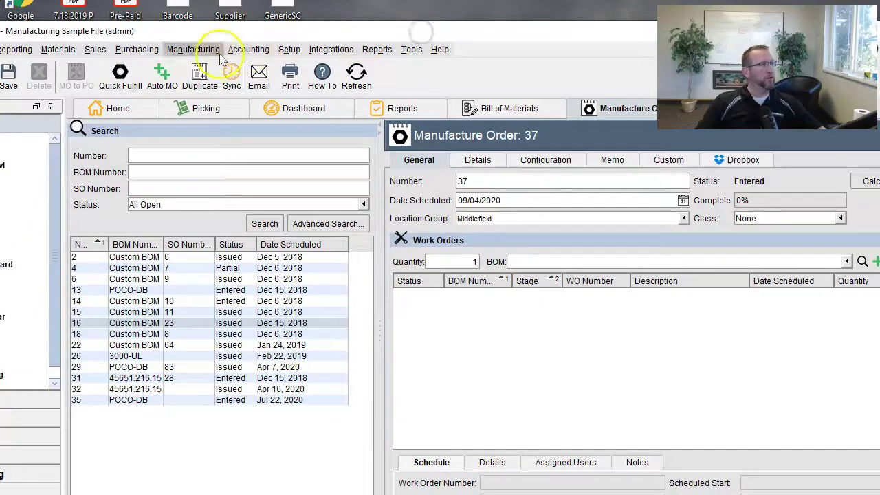
Create a new sales order for the customer Pinion Way
{"action": "left_click", "coordinate": [91, 52]}
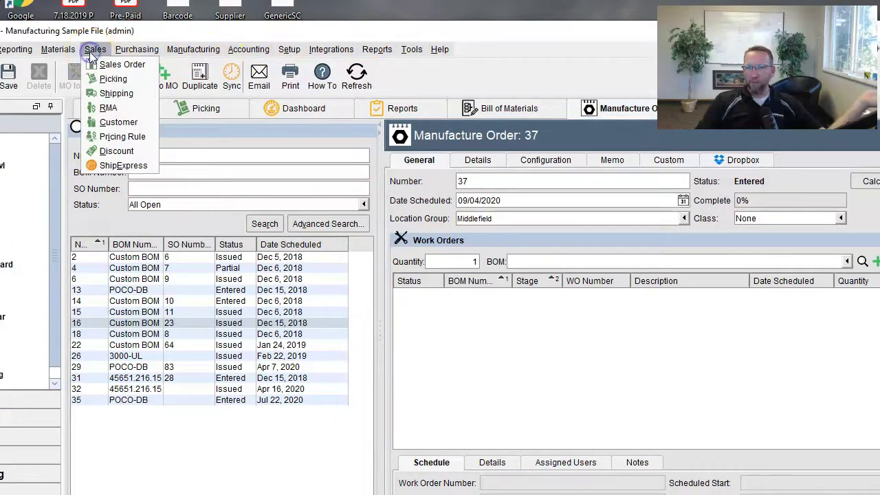
{"action": "left_click", "coordinate": [110, 64]}
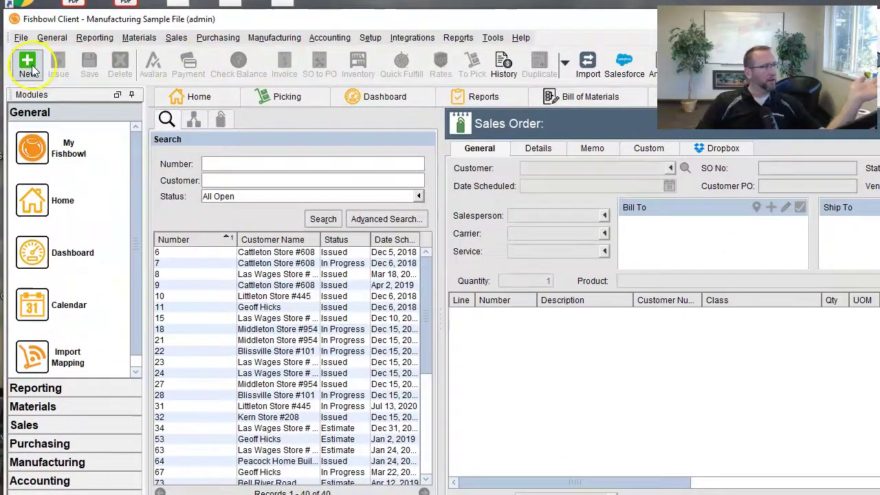
{"action": "left_click", "coordinate": [29, 66]}
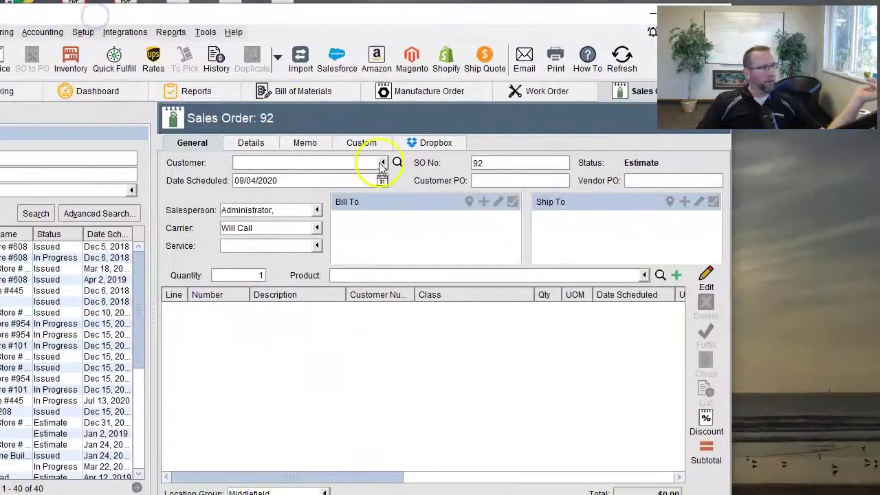
{"action": "left_click", "coordinate": [381, 163]}
{"action": "left_click", "coordinate": [328, 231]}
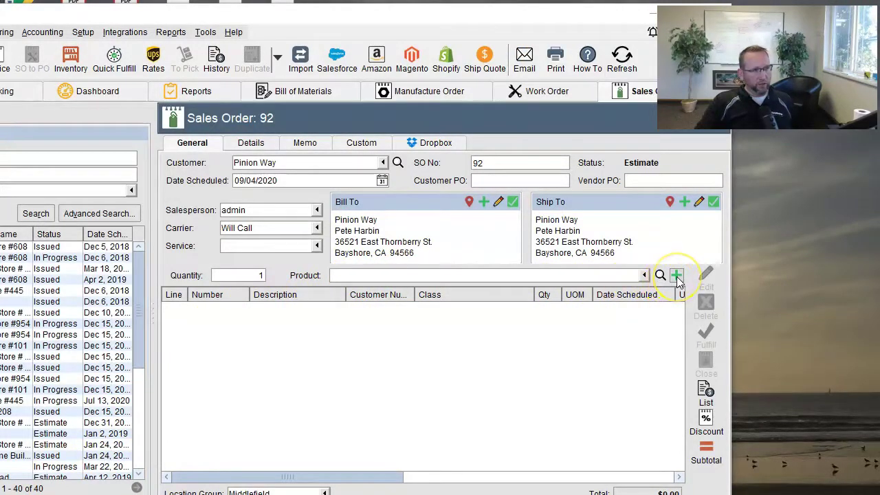
Start adding a Custom Work Order item to the sales order and go on to its finished good selection
{"action": "left_click", "coordinate": [677, 276]}
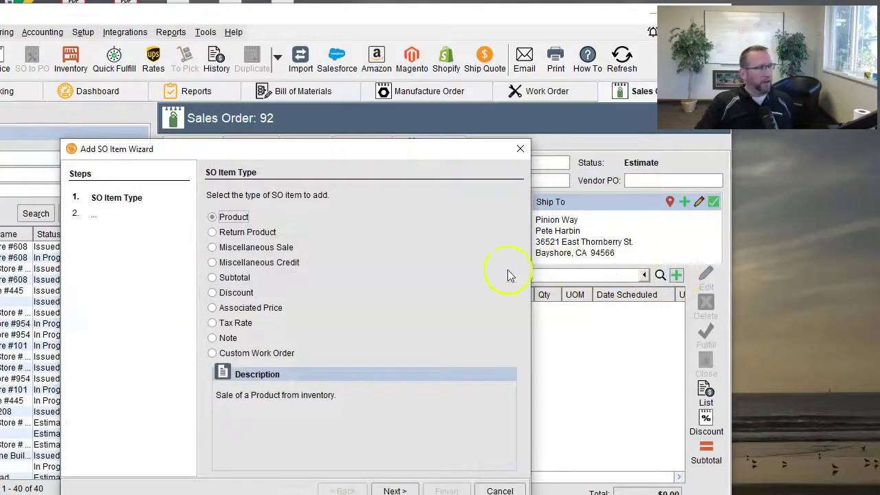
{"action": "left_click", "coordinate": [213, 353]}
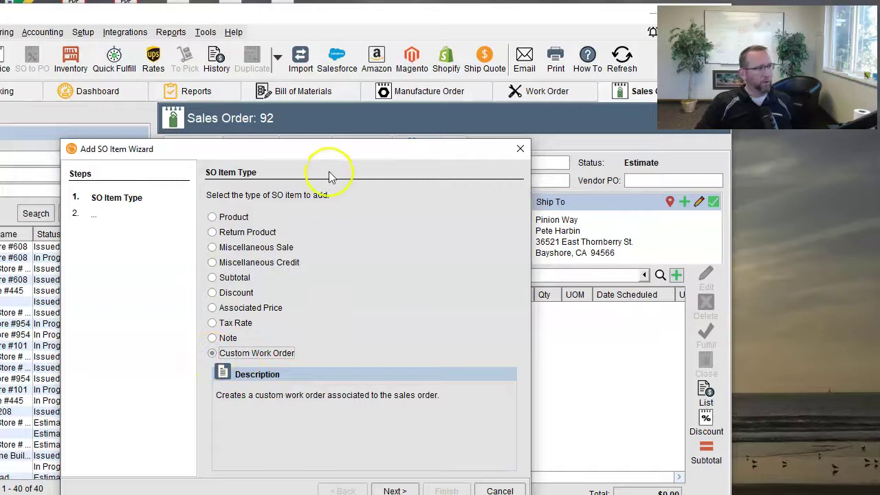
{"action": "left_click_drag", "start_coordinate": [328, 152], "coordinate": [319, 89]}
{"action": "left_click", "coordinate": [387, 429]}
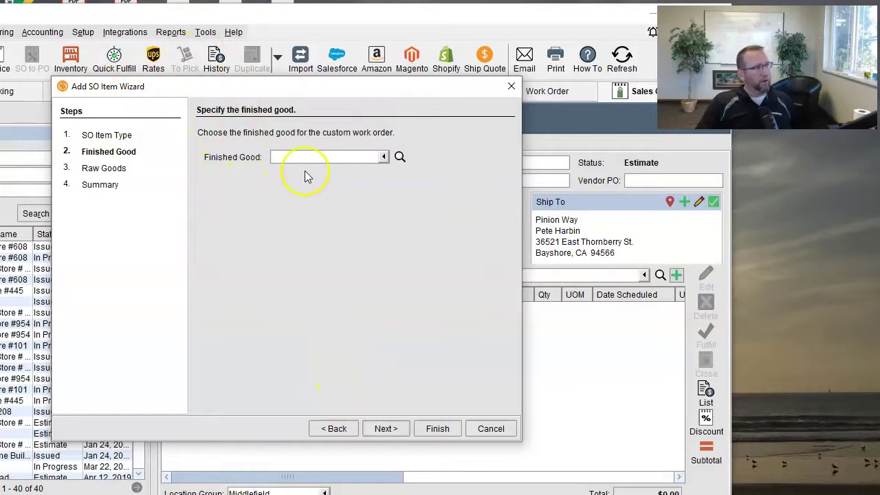
Try 37086 as the custom work order's finished good, view the raw goods page, and cancel the item
{"action": "left_click", "coordinate": [384, 157]}
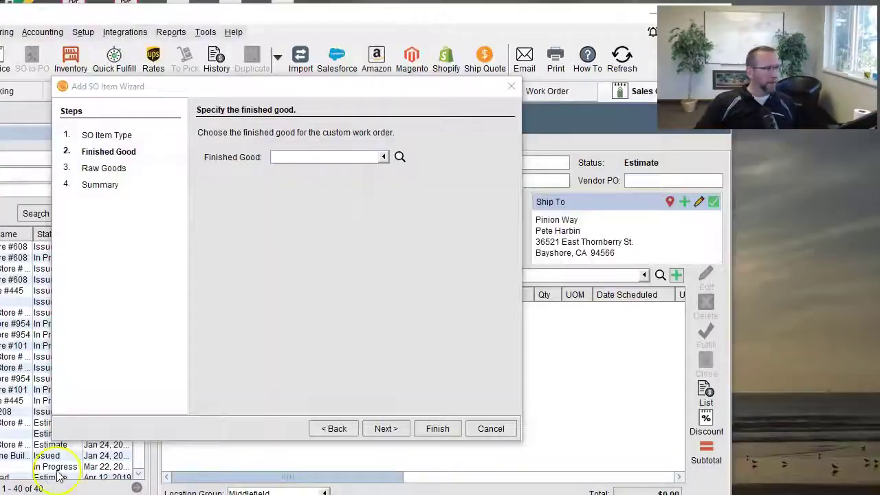
{"action": "left_click", "coordinate": [344, 156]}
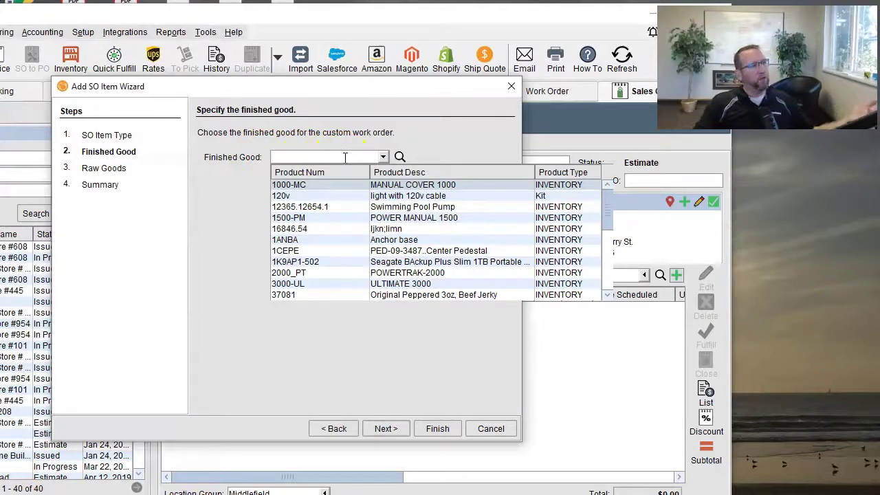
{"action": "type", "text": "asdflkj"}
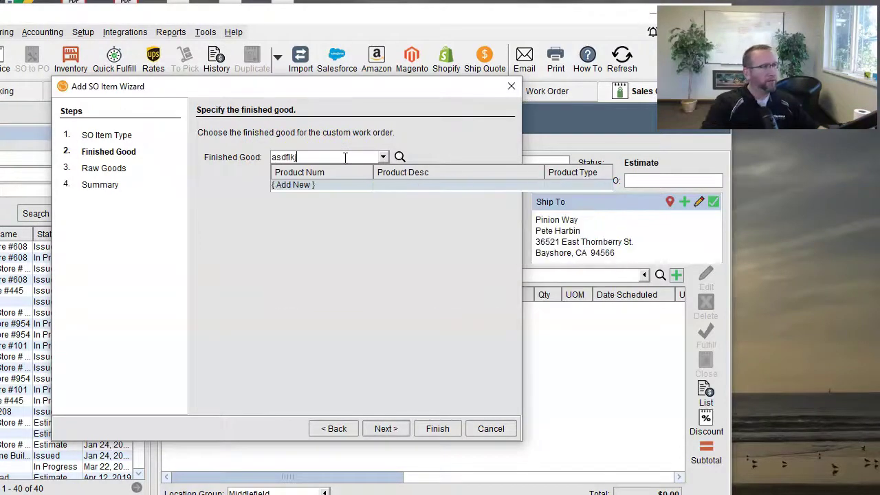
{"action": "key", "text": "BackSpace"}
{"action": "key", "text": "BackSpace"}
{"action": "key", "text": "BackSpace"}
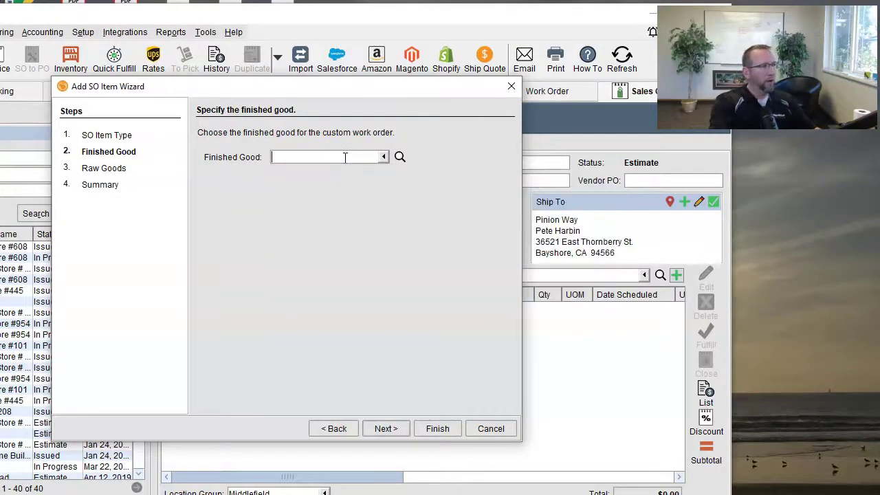
{"action": "type", "text": "st"}
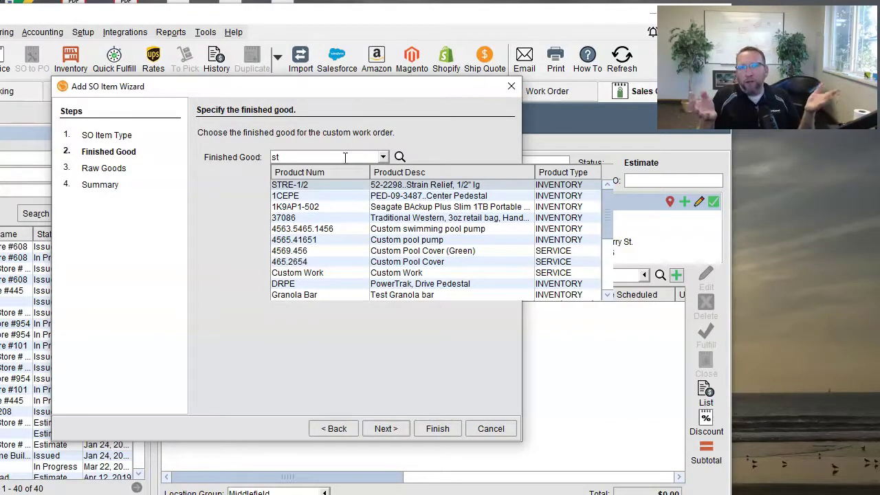
{"action": "left_click", "coordinate": [283, 217]}
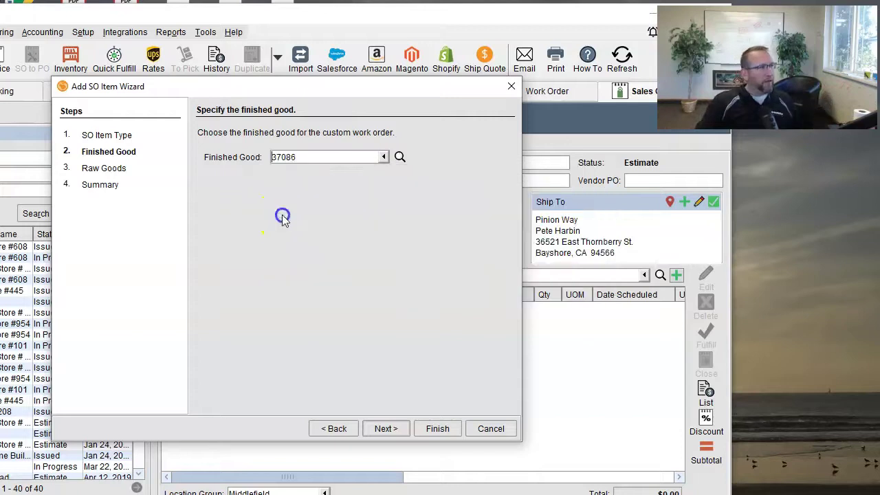
{"action": "left_click", "coordinate": [387, 429]}
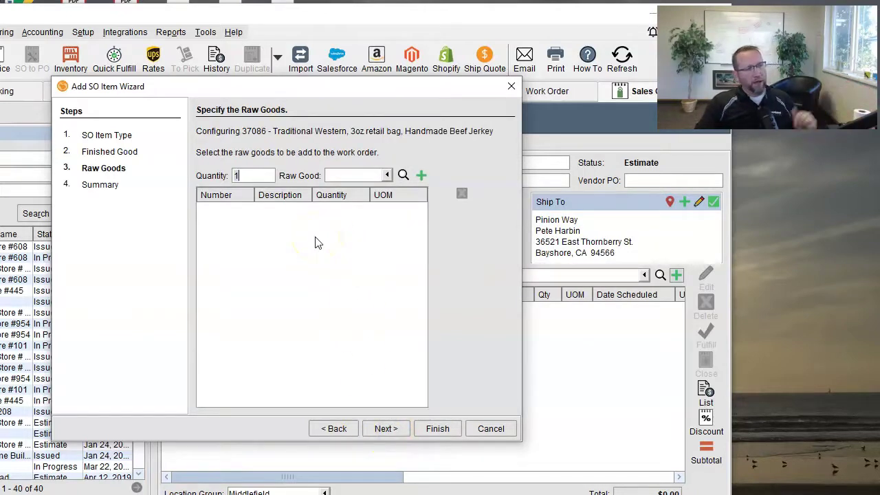
{"action": "left_click", "coordinate": [498, 430]}
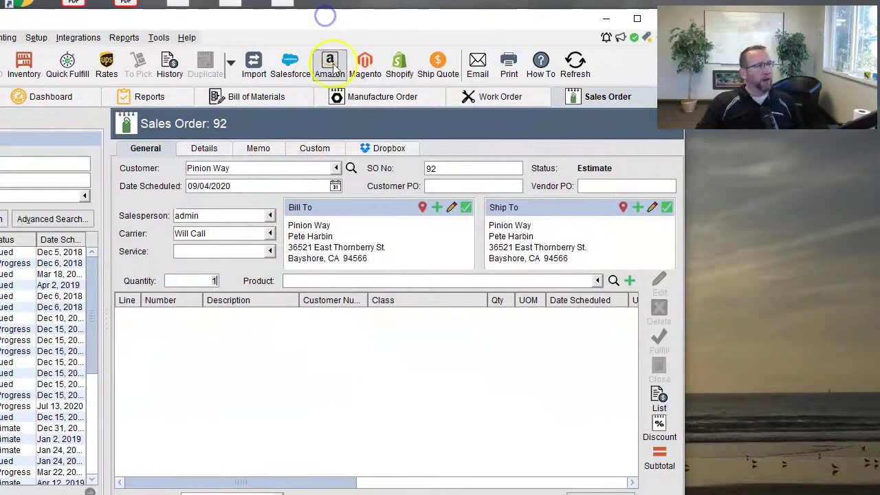
Return to the manufacture orders and open order 13 for POCO-DB, discarding the unsaved new order
{"action": "left_click", "coordinate": [371, 98]}
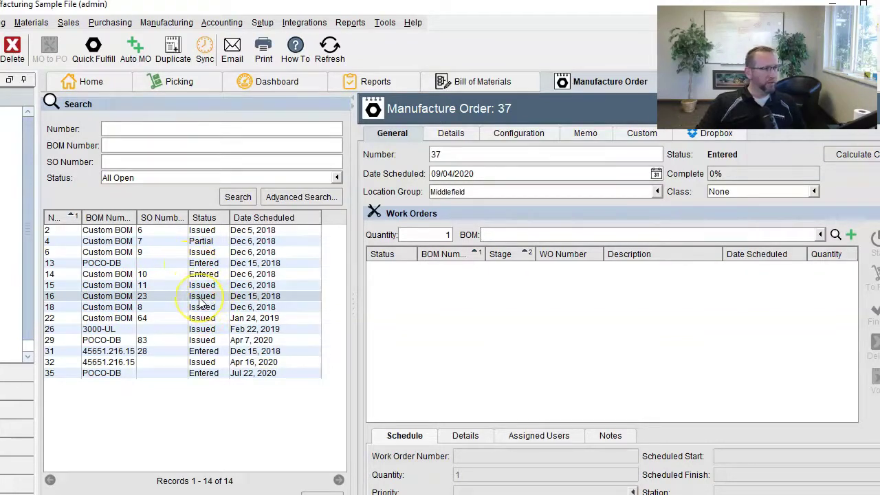
{"action": "left_click", "coordinate": [201, 264]}
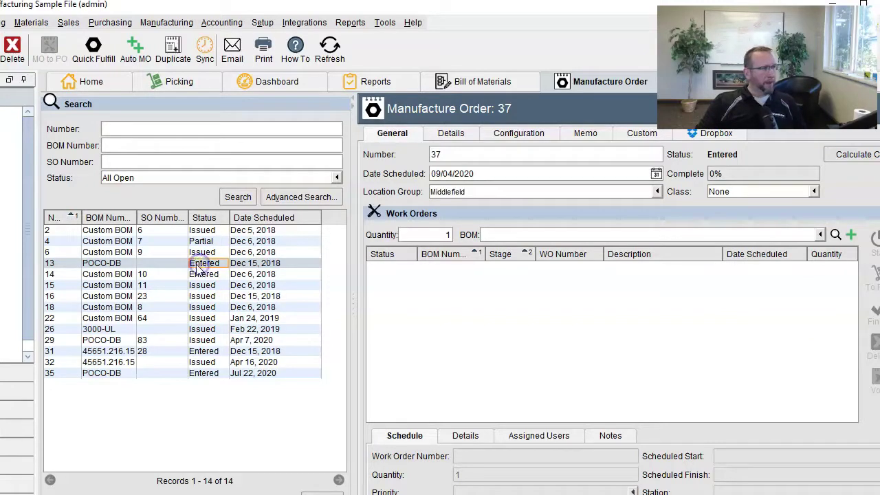
{"action": "double_click", "coordinate": [198, 267]}
{"action": "left_click", "coordinate": [401, 283]}
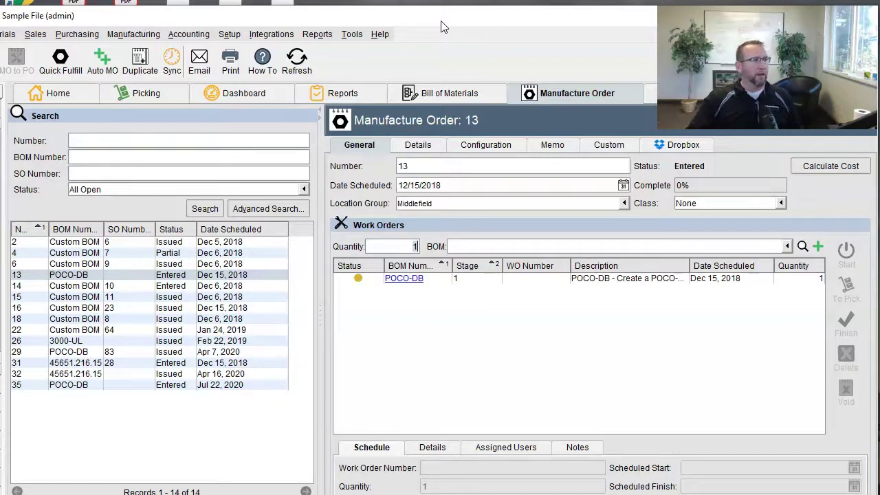
Select the POCO-DB work order line and issue manufacture order 13
{"action": "left_click", "coordinate": [641, 280]}
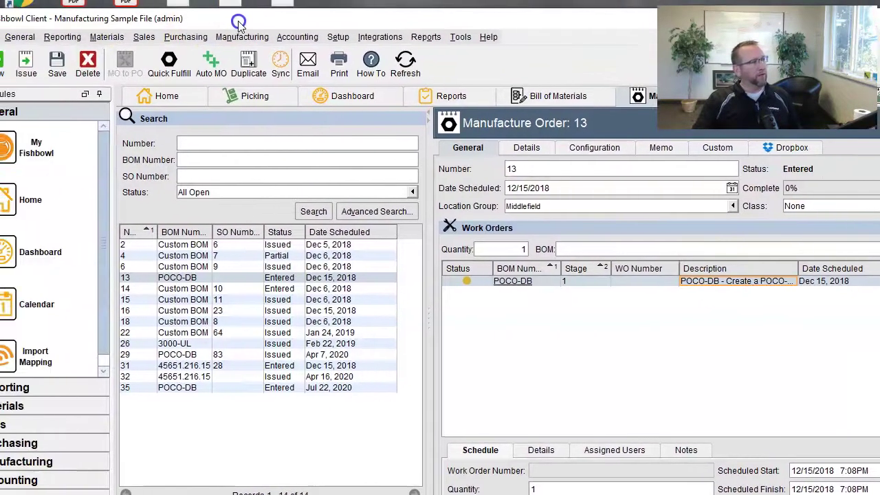
{"action": "left_click", "coordinate": [25, 68]}
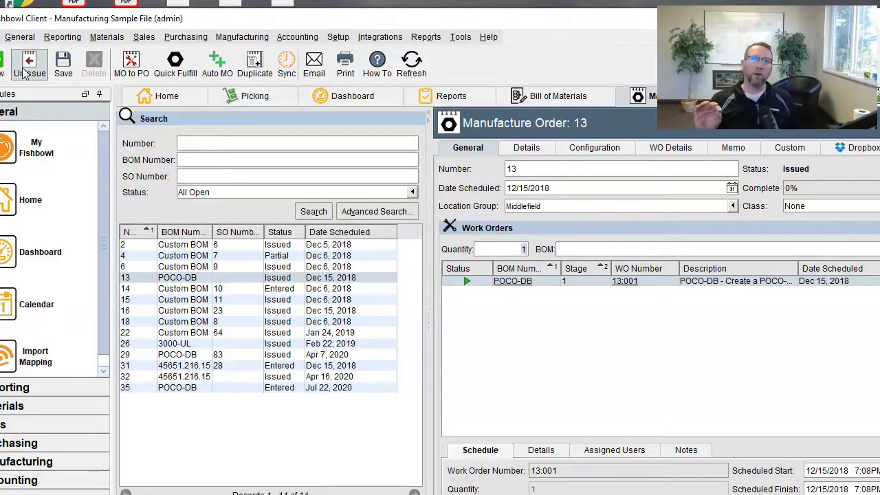
Open part 37081, Original Peppered 3oz, from the parts list and view its inventory quantities
{"action": "left_click", "coordinate": [42, 70]}
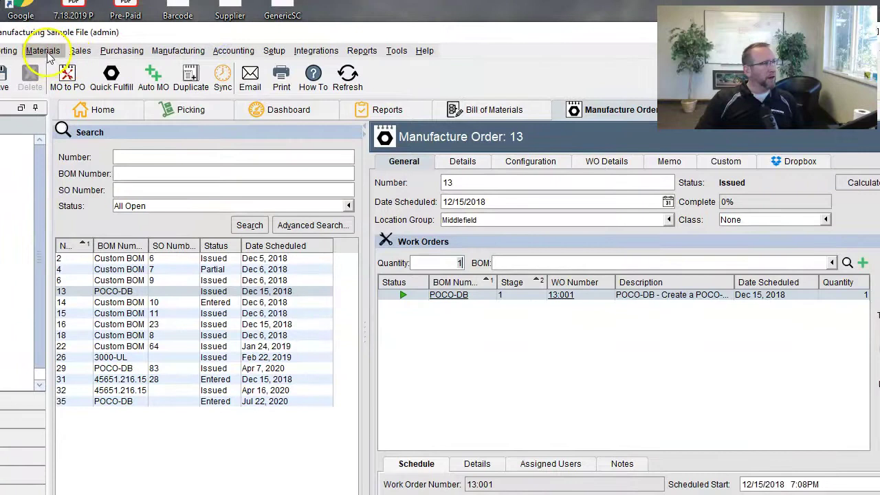
{"action": "left_click", "coordinate": [106, 37]}
{"action": "left_click", "coordinate": [48, 65]}
{"action": "left_click", "coordinate": [118, 308]}
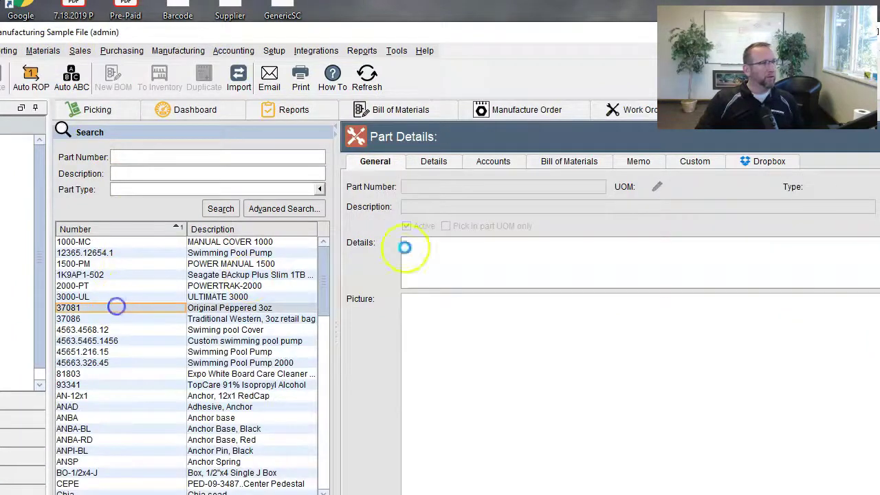
{"action": "left_click", "coordinate": [559, 163]}
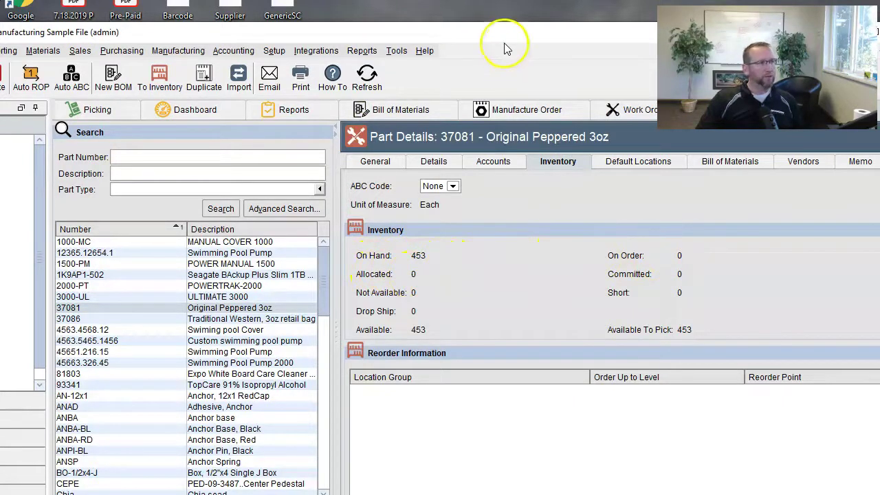
Return to manufacture order 13 and review its scheduled date and the work order's scheduled start
{"action": "left_click_drag", "start_coordinate": [419, 26], "coordinate": [295, 25]}
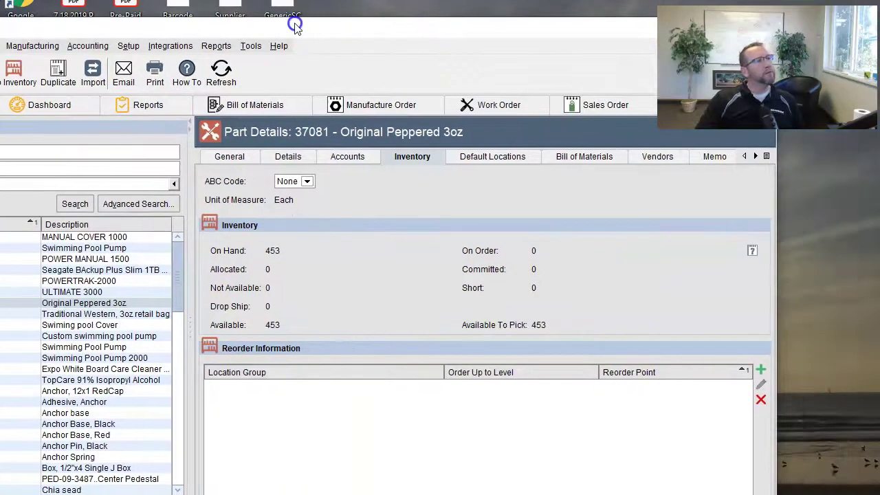
{"action": "left_click", "coordinate": [344, 105]}
{"action": "left_click_drag", "start_coordinate": [306, 32], "coordinate": [310, 0]}
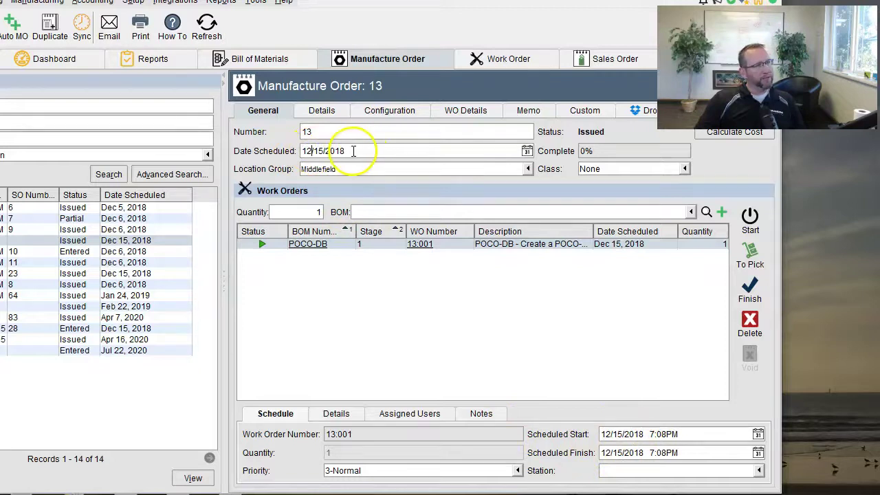
{"action": "left_click_drag", "start_coordinate": [354, 150], "coordinate": [127, 234]}
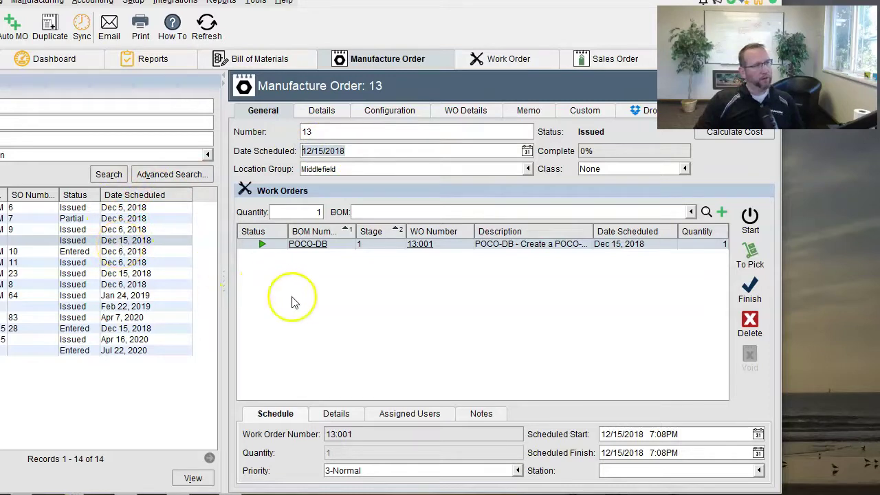
{"action": "left_click", "coordinate": [630, 432]}
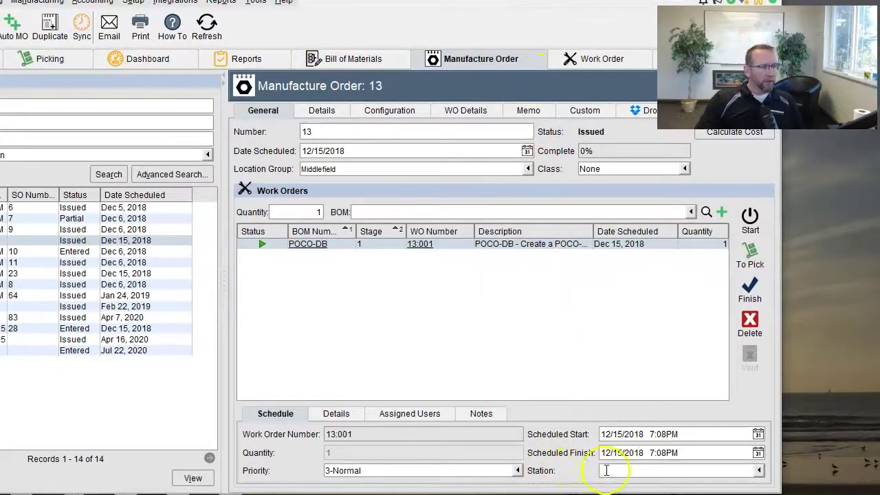
Assign work order 13:001 to the Labeling station from the WO categories
{"action": "left_click", "coordinate": [608, 471]}
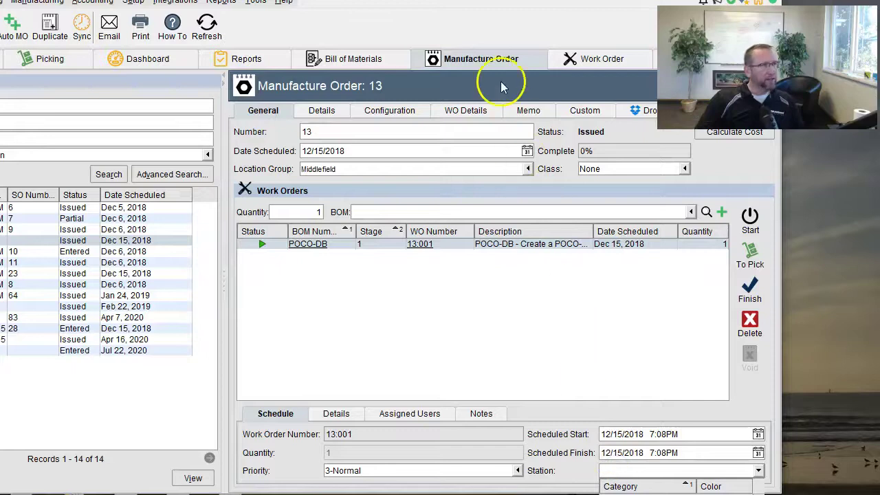
{"action": "key", "text": "Escape"}
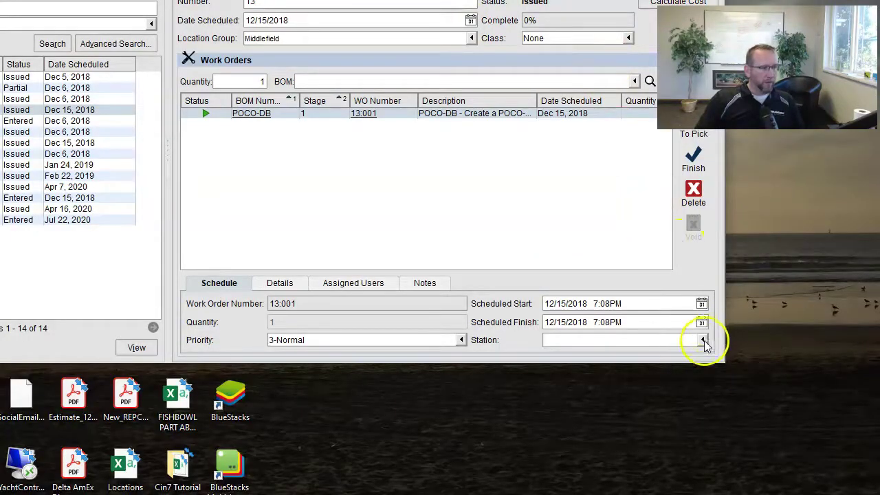
{"action": "left_click", "coordinate": [703, 340]}
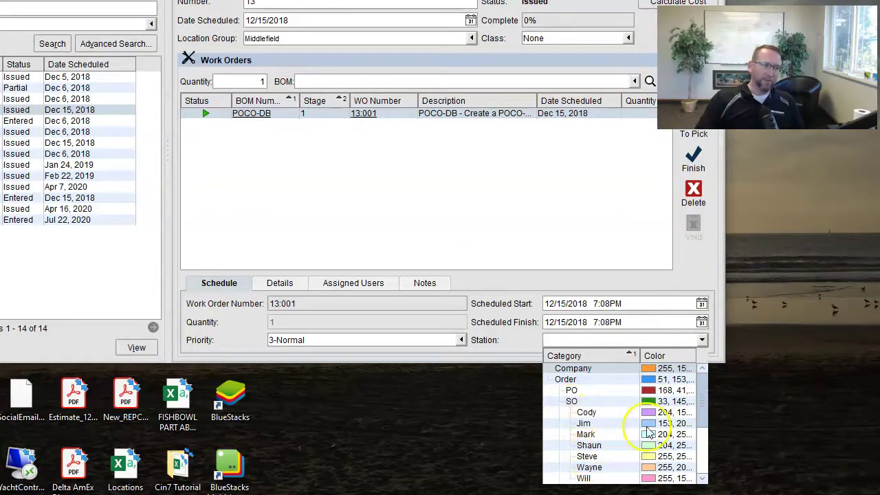
{"action": "left_click_drag", "start_coordinate": [701, 404], "coordinate": [705, 449]}
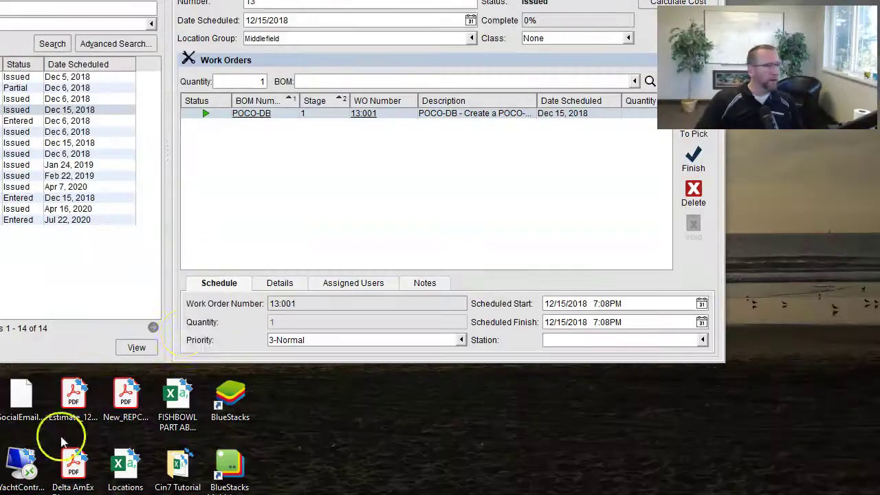
{"action": "left_click", "coordinate": [703, 340]}
{"action": "left_click", "coordinate": [703, 430]}
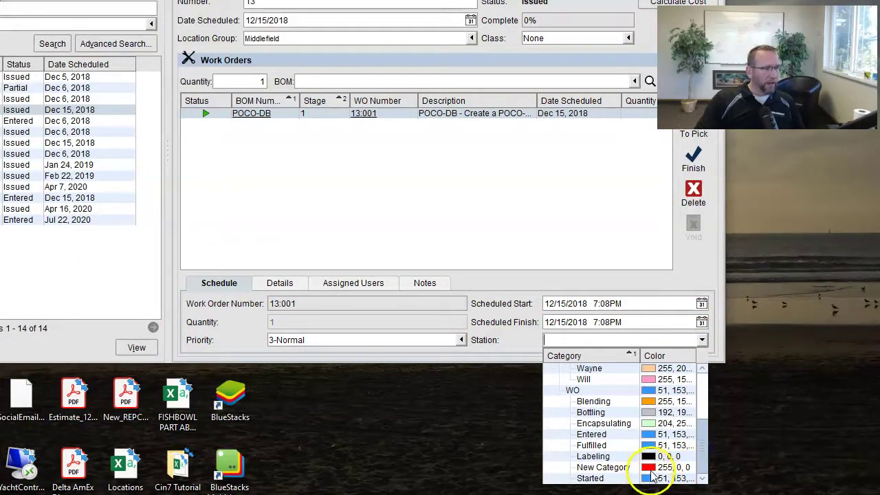
{"action": "left_click", "coordinate": [593, 457]}
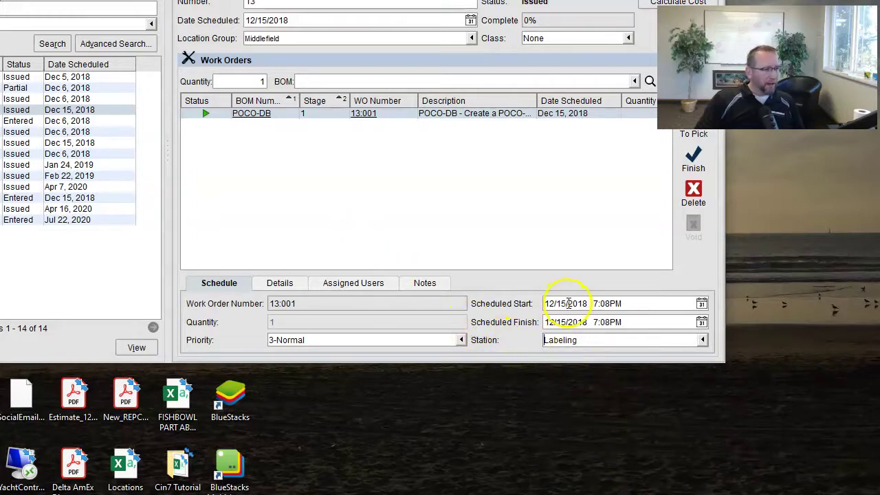
Set the work order's scheduled start to 09/09/2020 at 9:00 AM
{"action": "left_click", "coordinate": [702, 304]}
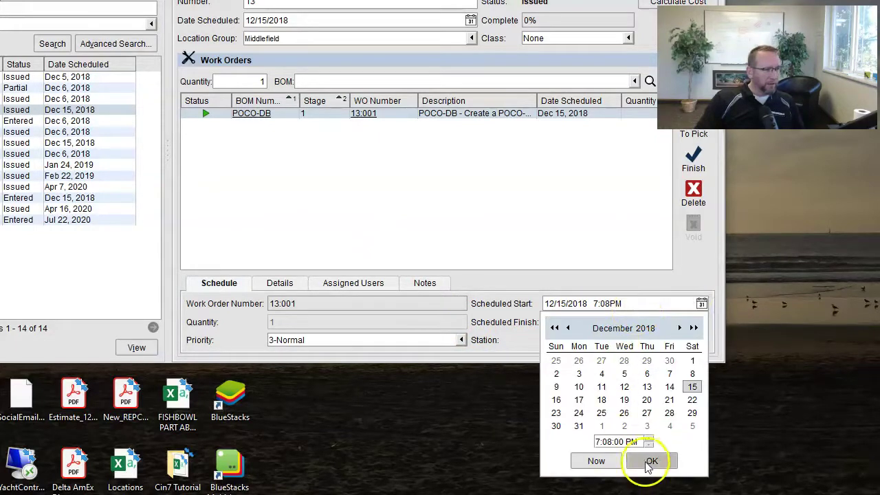
{"action": "left_click", "coordinate": [597, 463]}
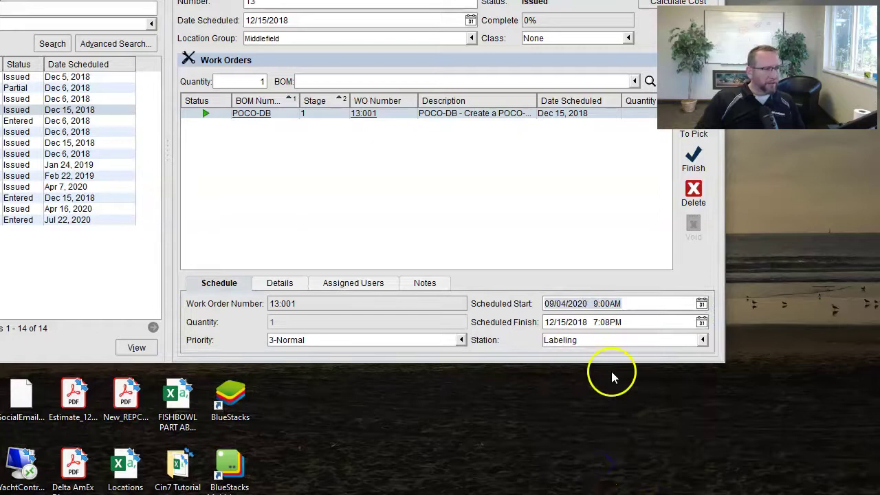
{"action": "left_click", "coordinate": [702, 303]}
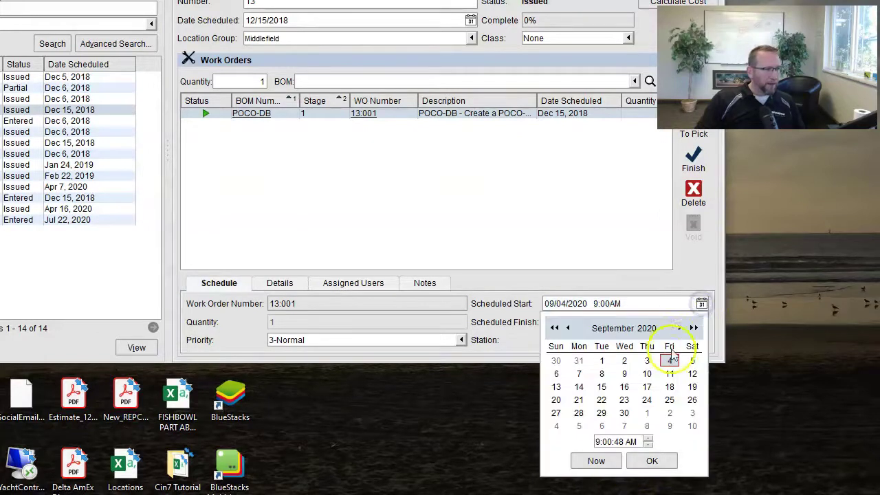
{"action": "left_click", "coordinate": [625, 374]}
{"action": "left_click", "coordinate": [652, 461]}
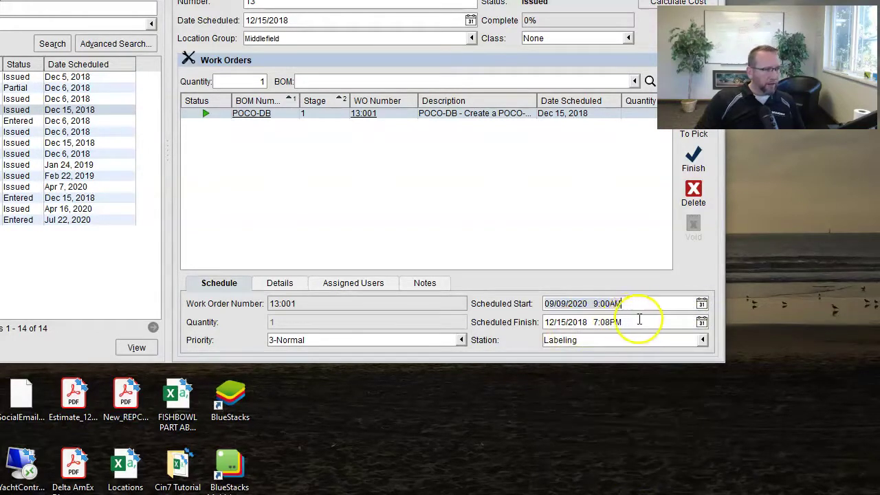
Set the work order's scheduled finish to 09/09/2020 at 9:01 AM and save manufacture order 13
{"action": "left_click", "coordinate": [655, 322]}
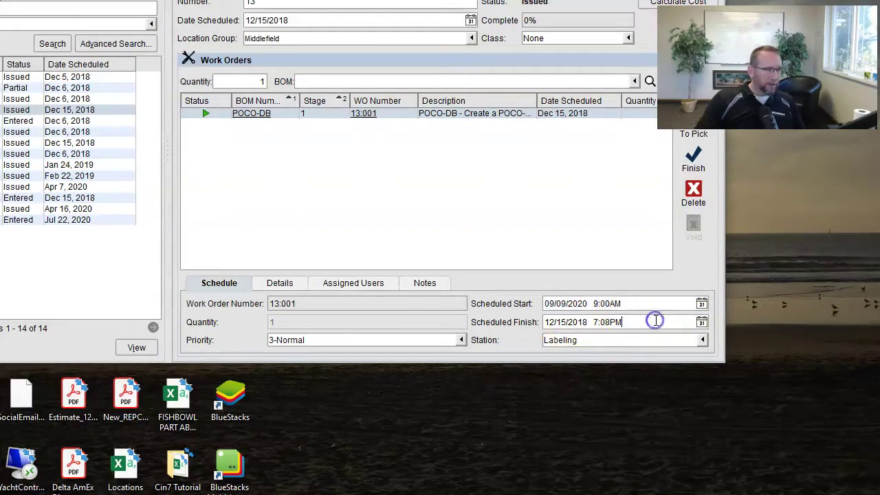
{"action": "left_click", "coordinate": [702, 323]}
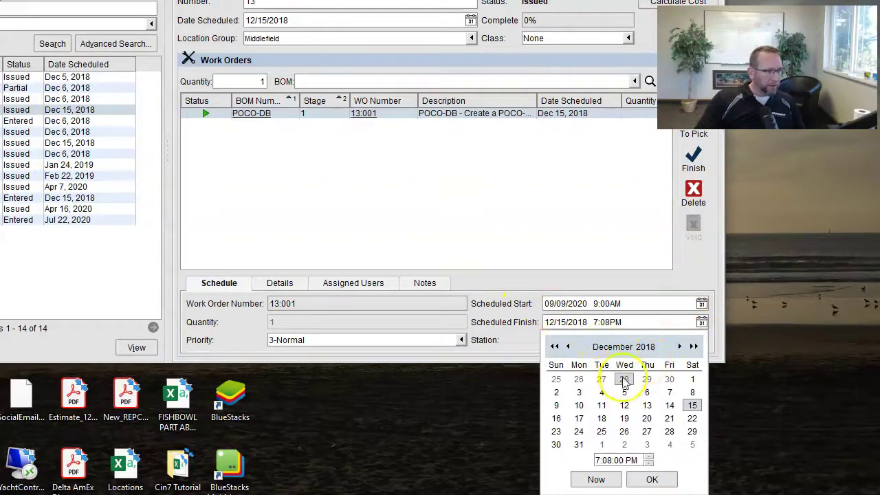
{"action": "left_click", "coordinate": [651, 477]}
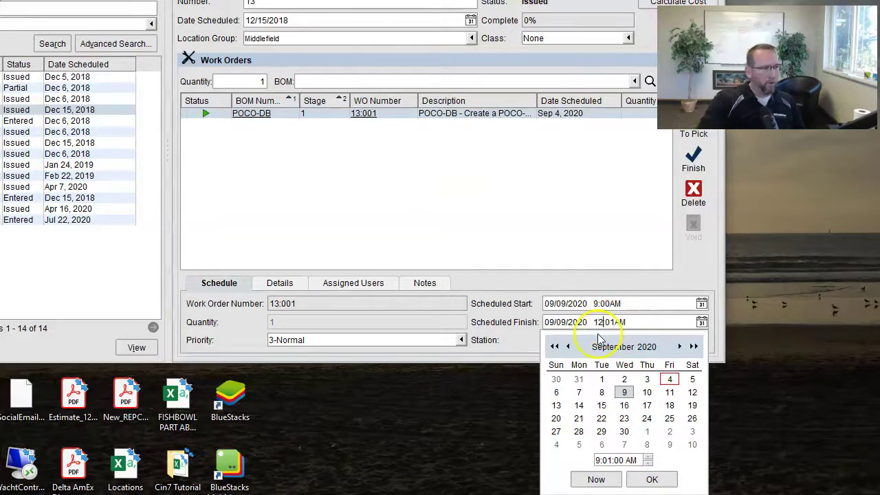
{"action": "left_click", "coordinate": [652, 479]}
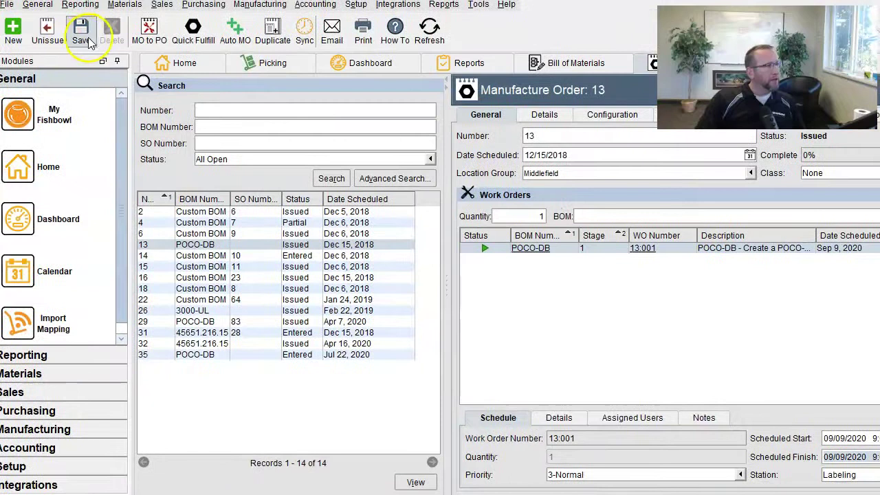
{"action": "left_click", "coordinate": [88, 40]}
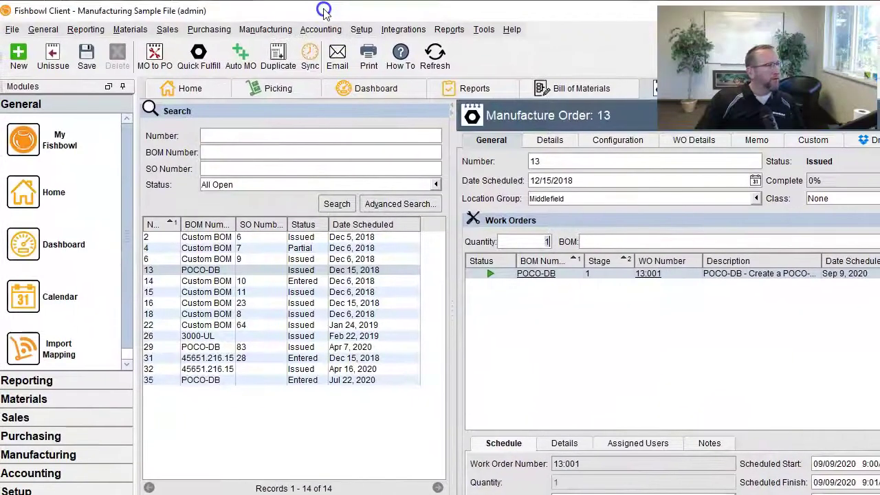
Open the calendar in week view and go to the week of Sep 06 to Sep 12, 2020
{"action": "left_click", "coordinate": [43, 30]}
{"action": "left_click", "coordinate": [60, 87]}
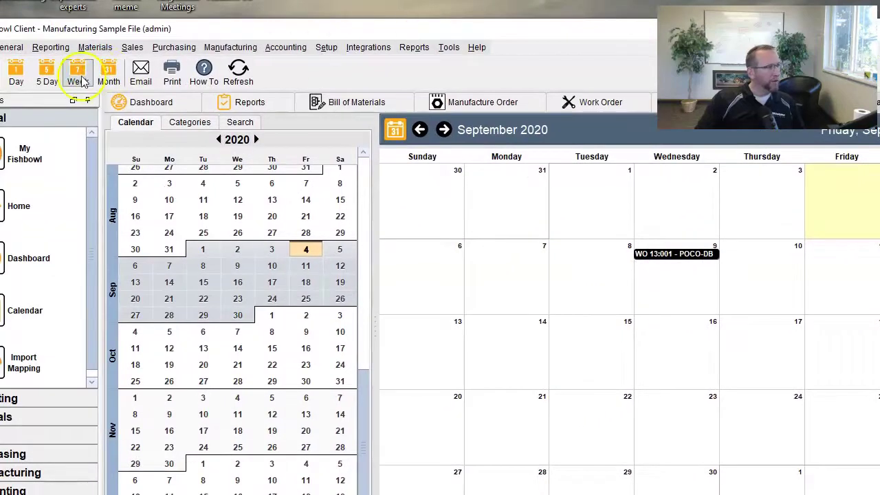
{"action": "left_click", "coordinate": [78, 81]}
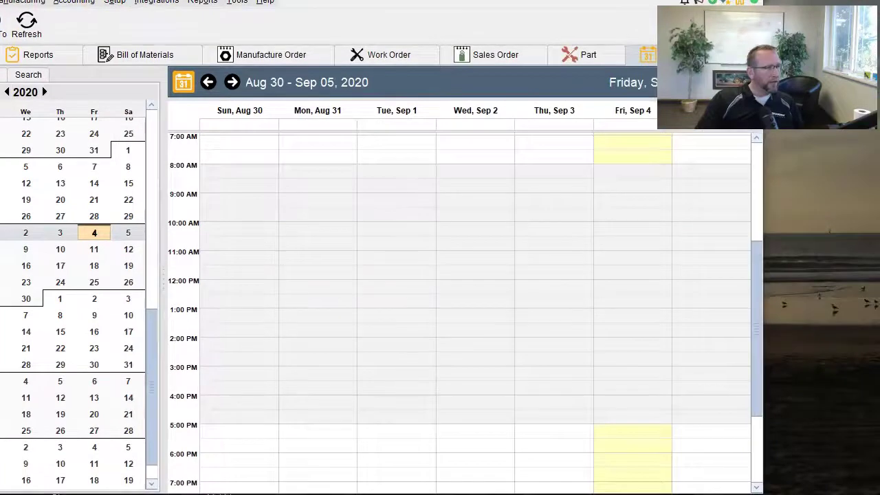
{"action": "left_click", "coordinate": [231, 81]}
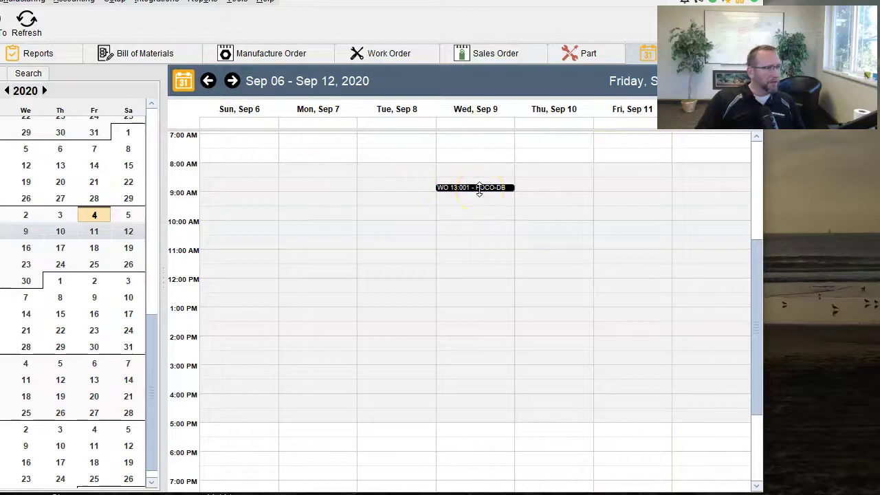
Reschedule the WO 13:001 calendar entry on Wednesday, Sep 9 to run from 9:05 AM to 12:34 PM
{"action": "left_click_drag", "start_coordinate": [480, 191], "coordinate": [473, 284]}
{"action": "left_click_drag", "start_coordinate": [474, 234], "coordinate": [474, 244]}
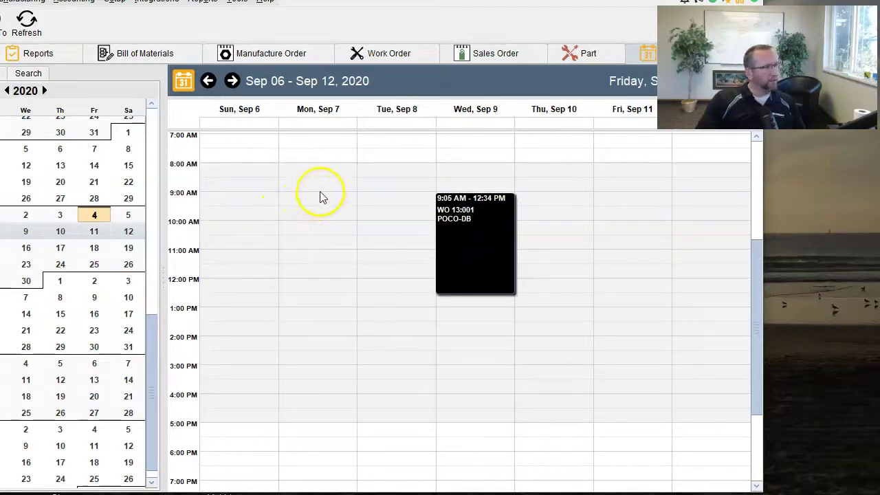
{"action": "left_click", "coordinate": [463, 265]}
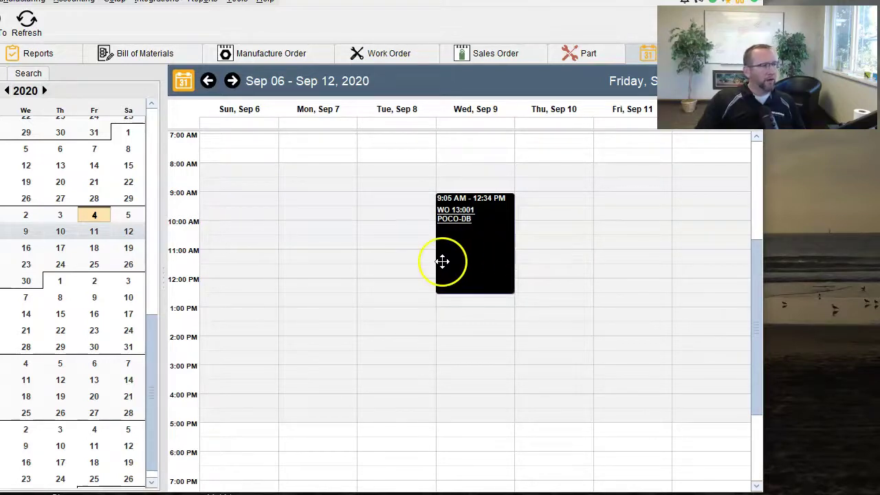
{"action": "left_click", "coordinate": [468, 259]}
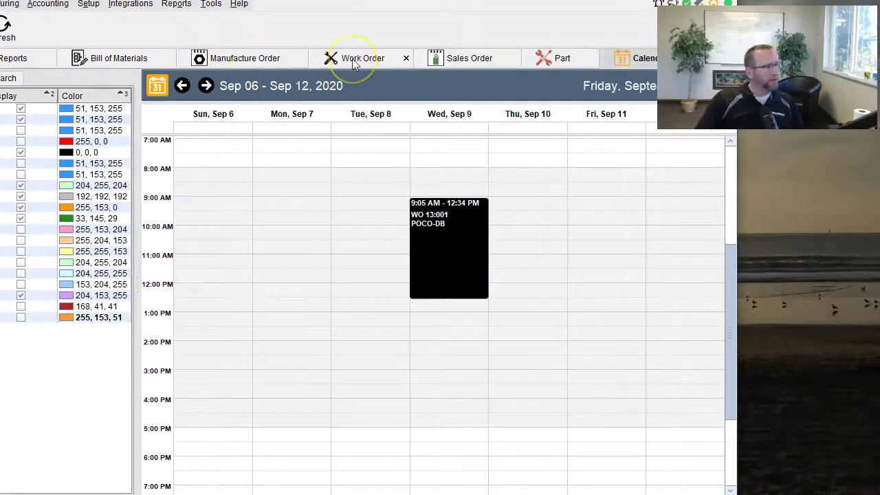
Leave the calendar, go to the picking module and filter the picks to the WO order type
{"action": "left_click", "coordinate": [352, 59]}
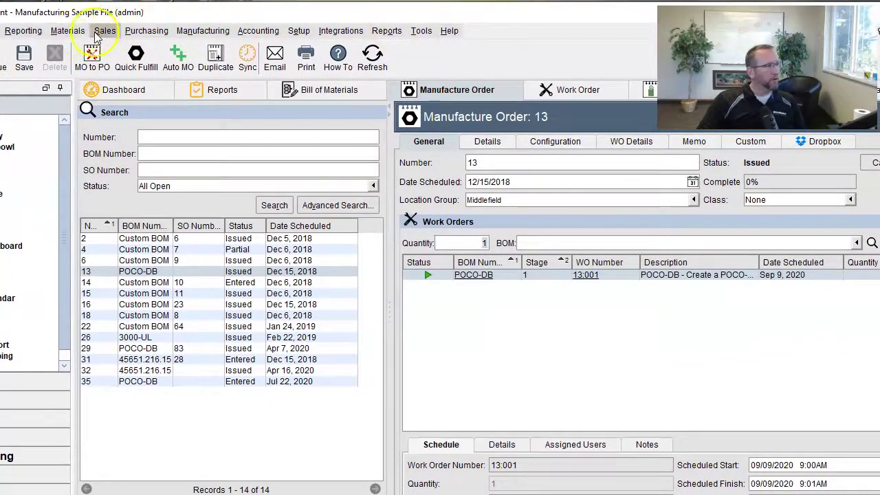
{"action": "left_click", "coordinate": [103, 31]}
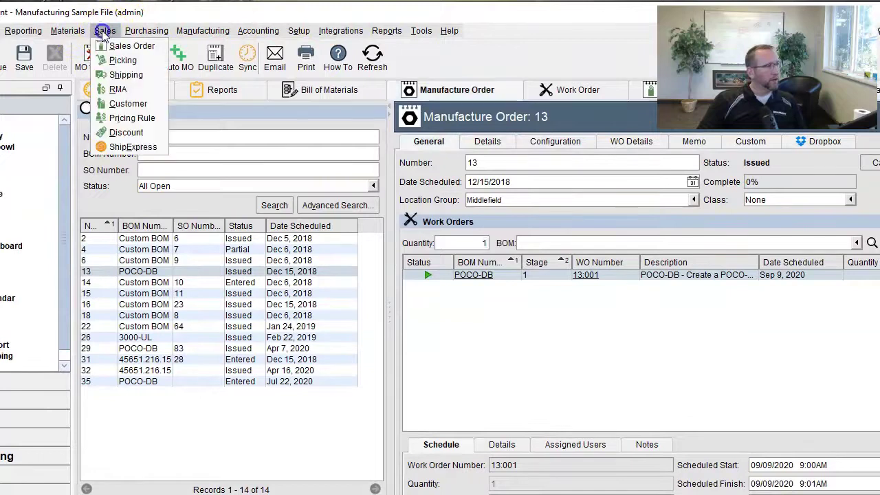
{"action": "left_click", "coordinate": [122, 60]}
{"action": "left_click", "coordinate": [495, 150]}
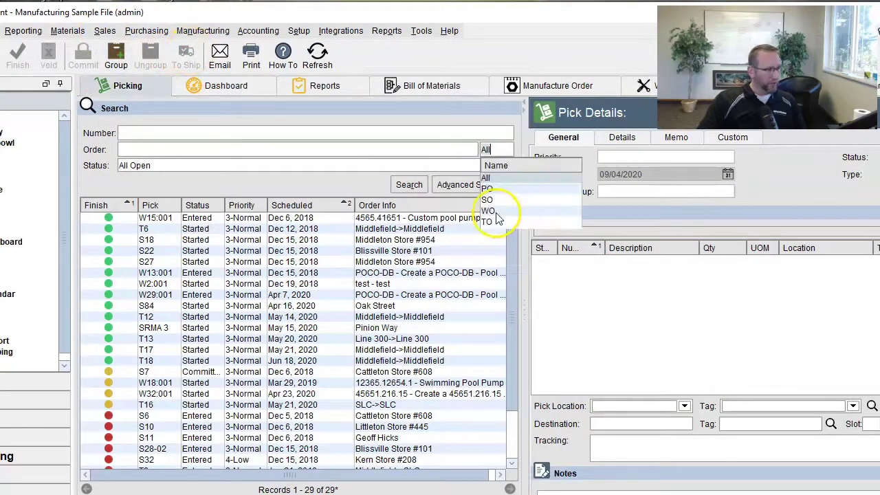
{"action": "left_click", "coordinate": [489, 210]}
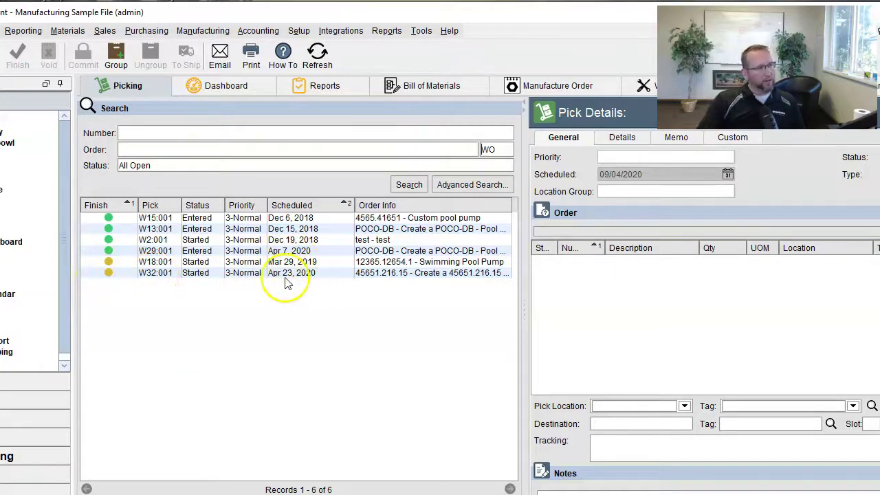
Start pick W13:001 for the POCO-DB work order and preview its pick ticket
{"action": "left_click", "coordinate": [239, 230]}
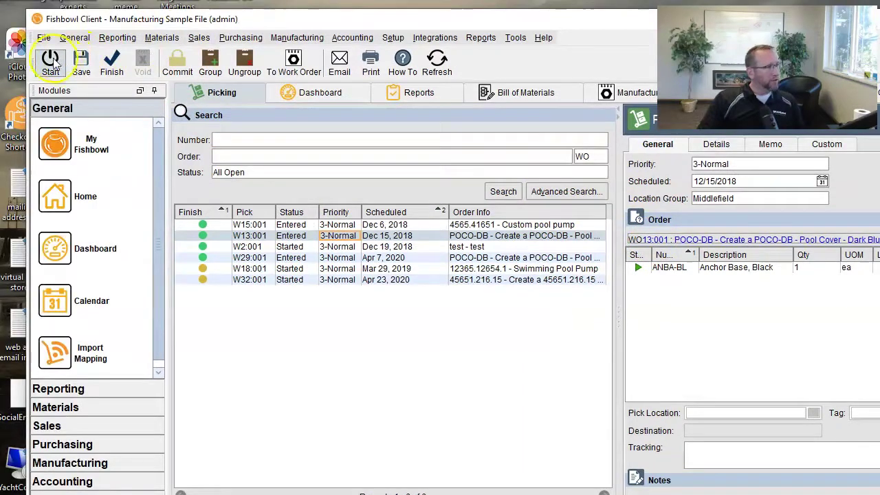
{"action": "left_click", "coordinate": [51, 61]}
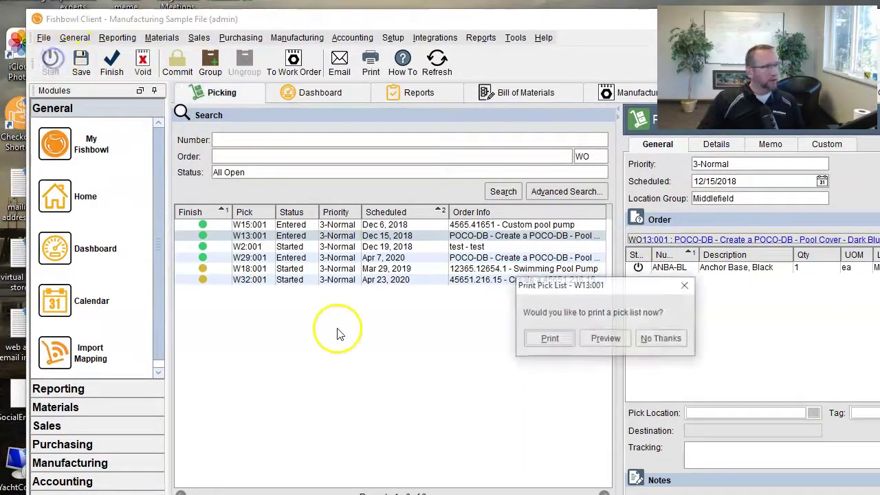
{"action": "left_click", "coordinate": [595, 338]}
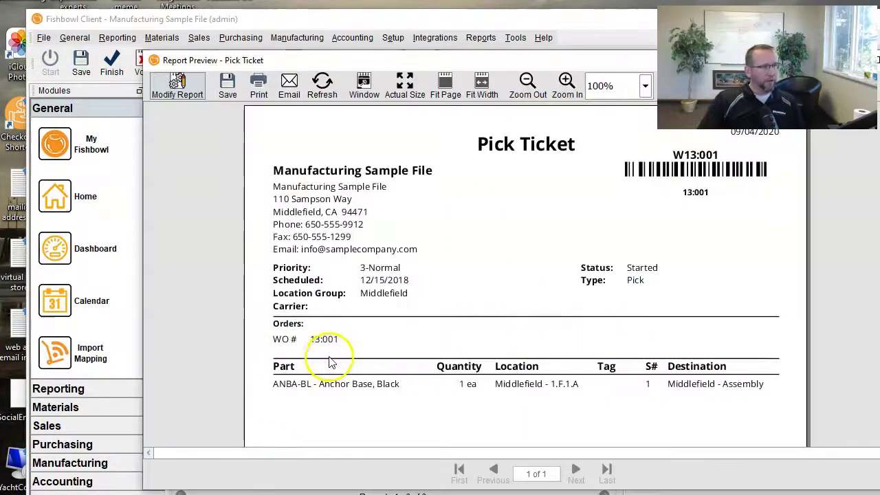
Close the pick ticket preview, go to work order 13:001, save its changes and start it with a traveler preview
{"action": "key", "text": "Escape"}
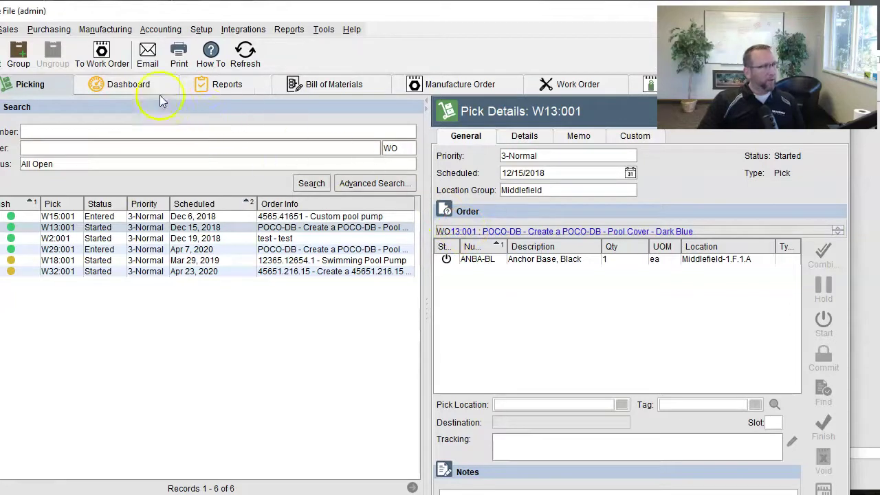
{"action": "left_click", "coordinate": [101, 55]}
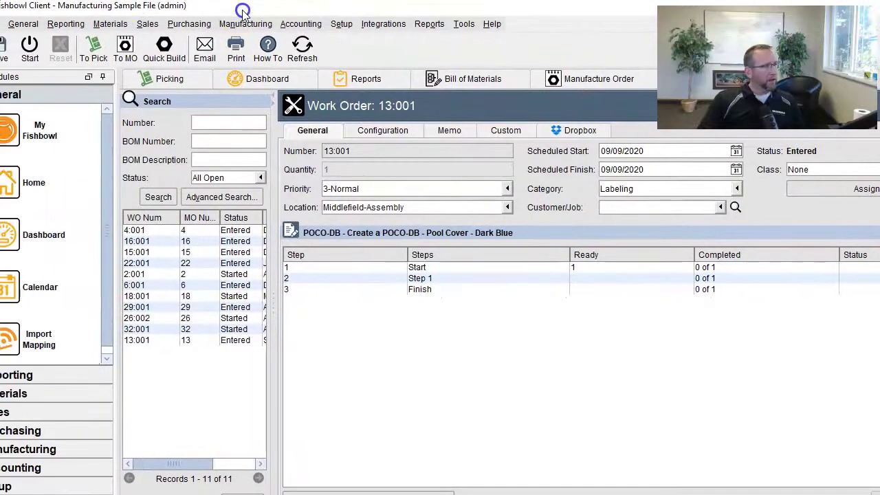
{"action": "left_click", "coordinate": [36, 54]}
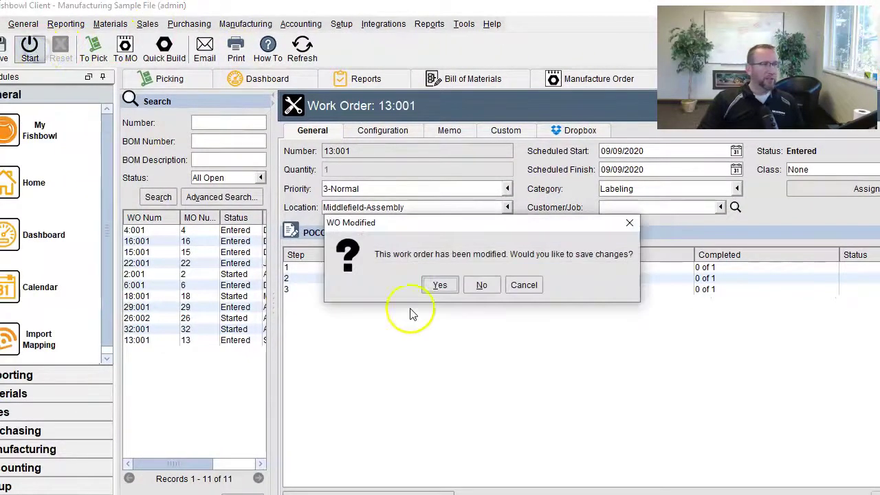
{"action": "left_click", "coordinate": [440, 286]}
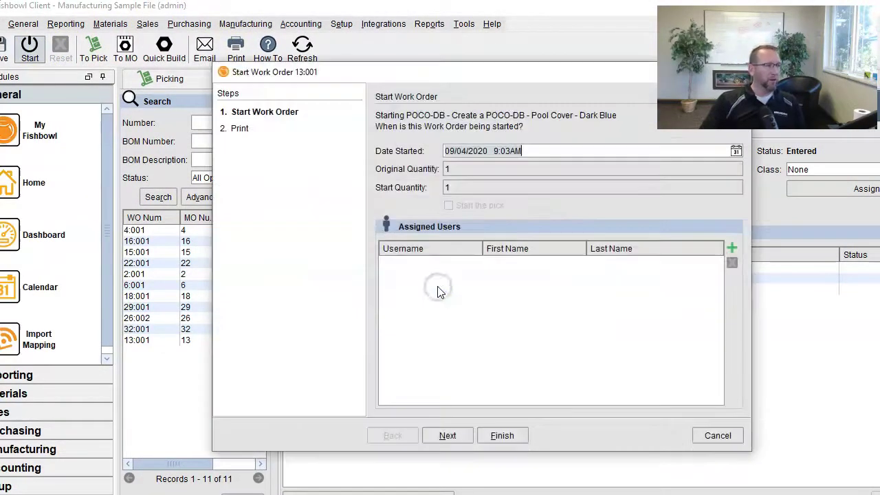
{"action": "left_click", "coordinate": [462, 440]}
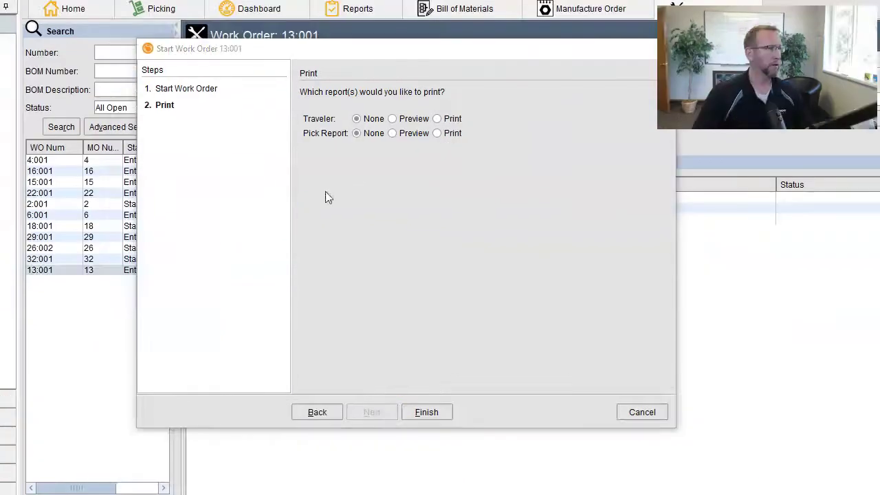
{"action": "left_click", "coordinate": [392, 119]}
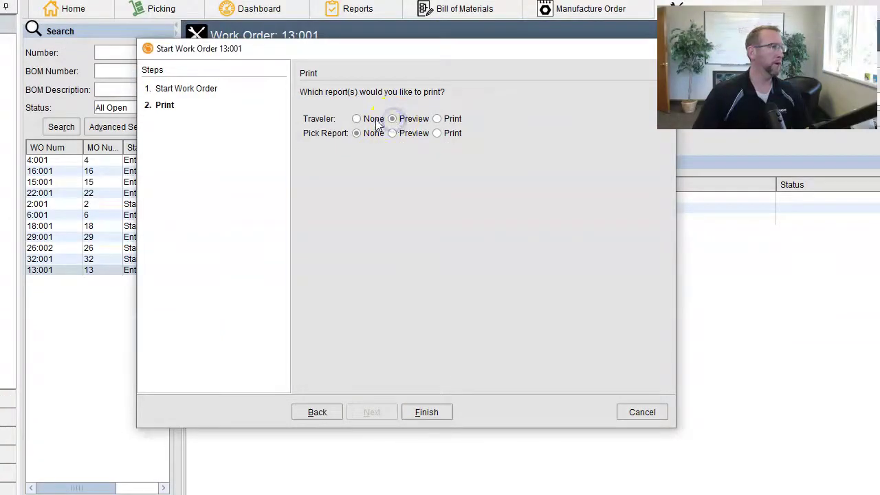
{"action": "left_click", "coordinate": [426, 412]}
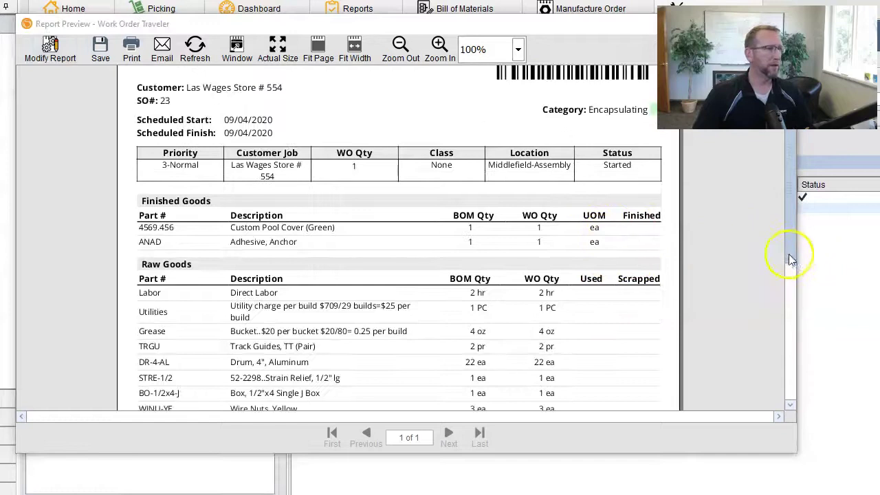
Examine the raw goods with their used and scrapped columns on the work order traveler, and close the preview
{"action": "left_click_drag", "start_coordinate": [791, 259], "coordinate": [781, 341]}
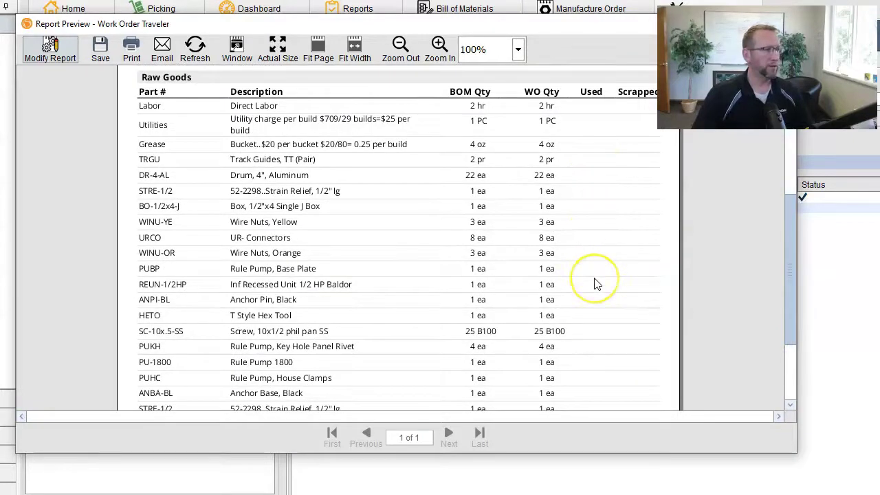
{"action": "scroll", "coordinate": [596, 282], "scroll_direction": "down", "scroll_amount": 1}
{"action": "scroll", "coordinate": [622, 234], "scroll_direction": "up", "scroll_amount": 3}
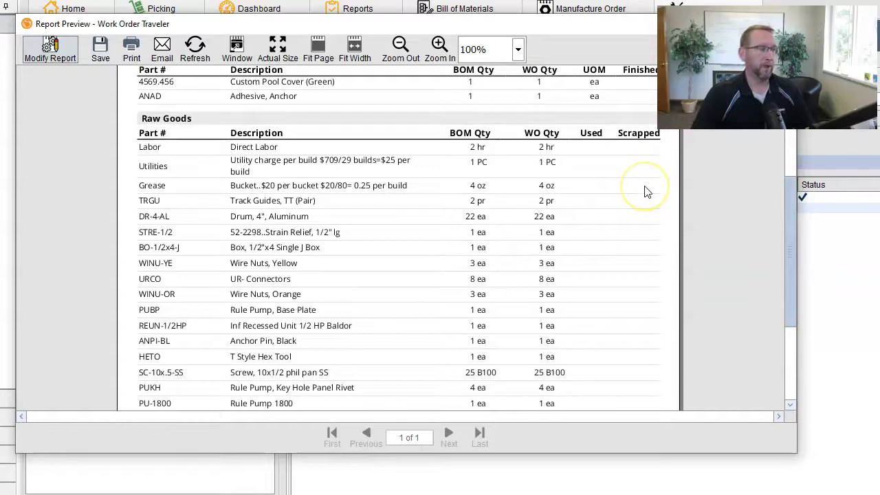
{"action": "left_click", "coordinate": [643, 197]}
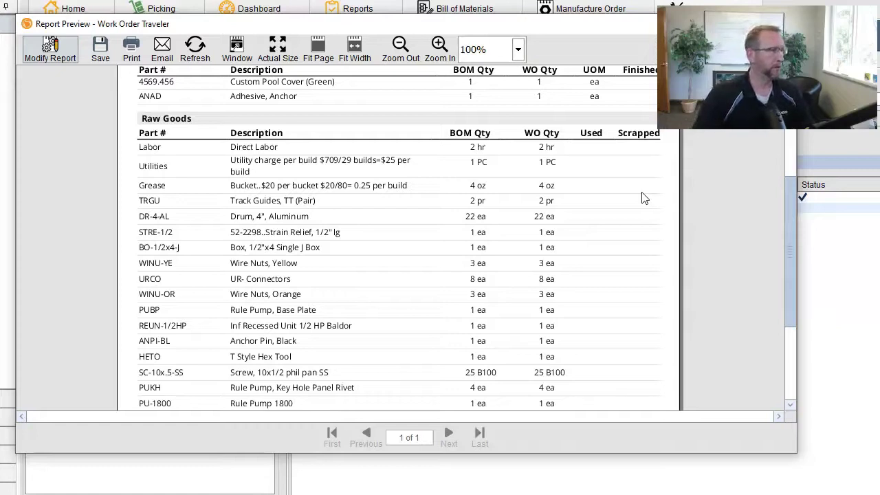
{"action": "left_click_drag", "start_coordinate": [552, 25], "coordinate": [486, 69]}
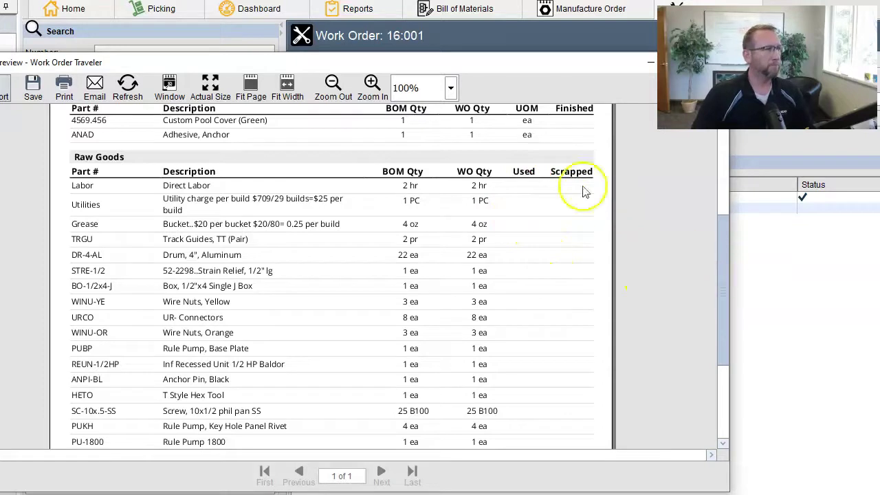
{"action": "left_click_drag", "start_coordinate": [556, 64], "coordinate": [423, 83]}
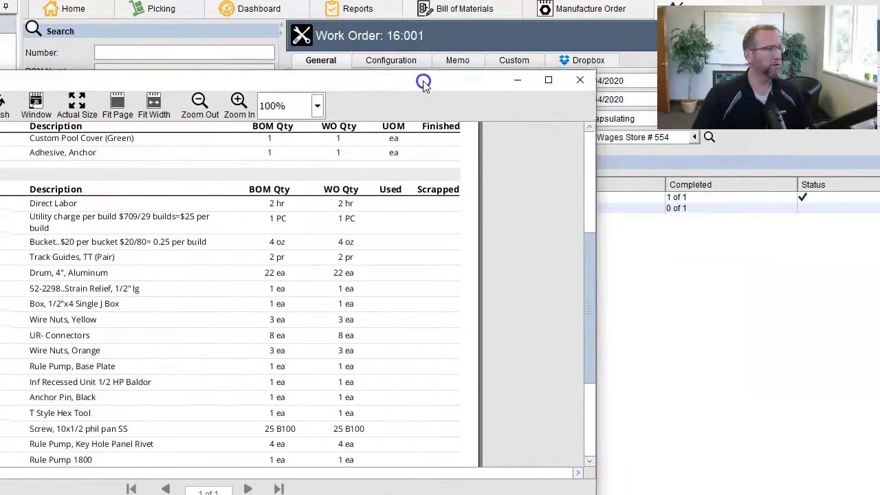
{"action": "left_click", "coordinate": [579, 80]}
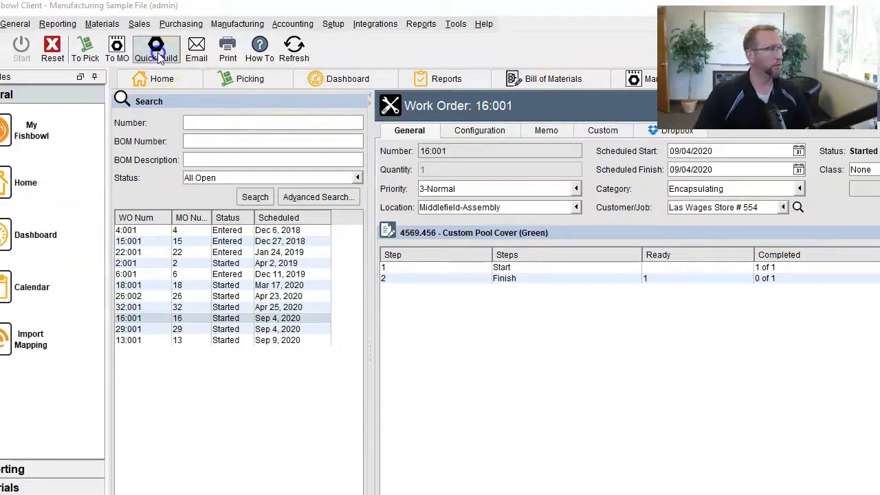
Start a Quick Build of work order 16:001 and look through its list of picked raw goods
{"action": "left_click", "coordinate": [158, 58]}
{"action": "left_click_drag", "start_coordinate": [442, 117], "coordinate": [312, 48]}
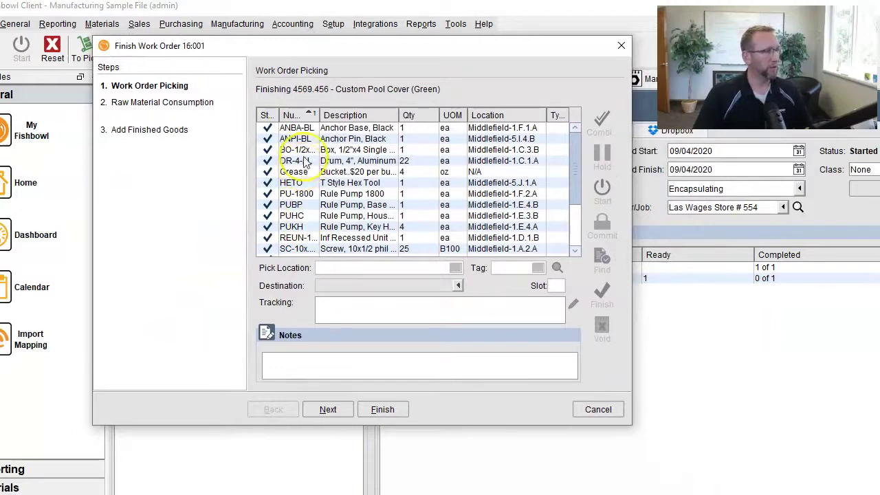
{"action": "left_click", "coordinate": [570, 198]}
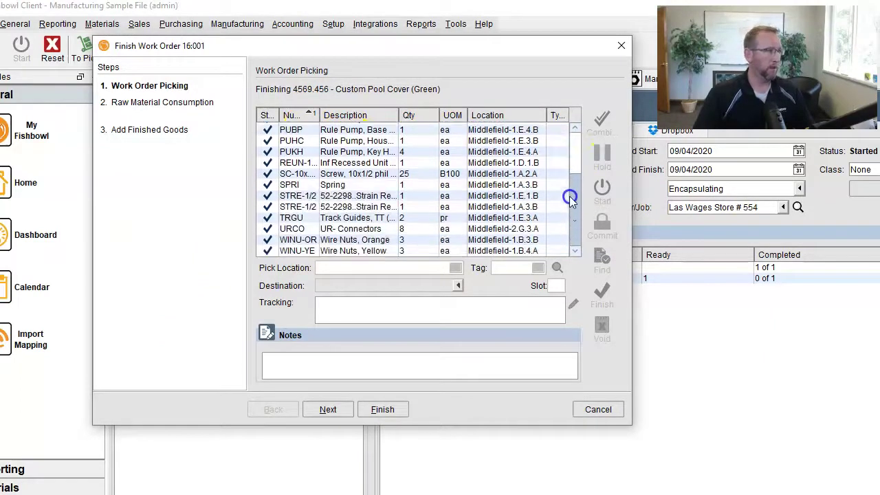
{"action": "left_click_drag", "start_coordinate": [570, 223], "coordinate": [574, 141]}
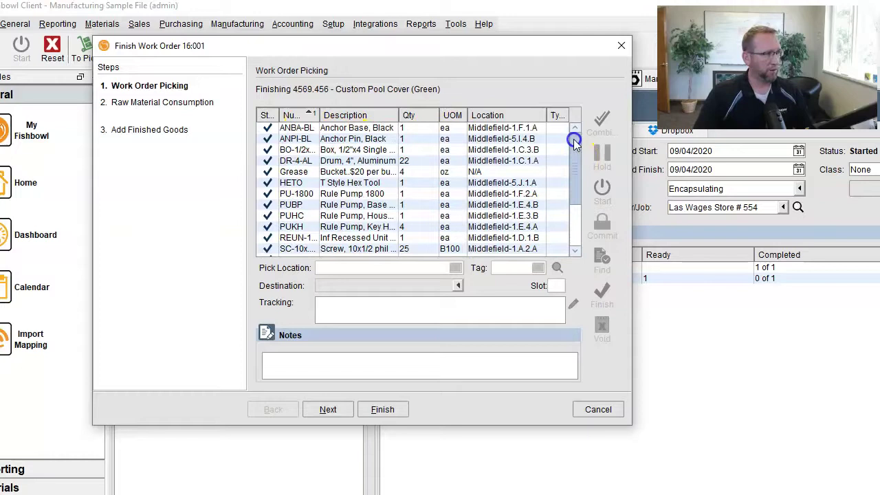
Void the PUBP pick line, set its quantity to 2 and finish picking it
{"action": "left_click", "coordinate": [414, 205]}
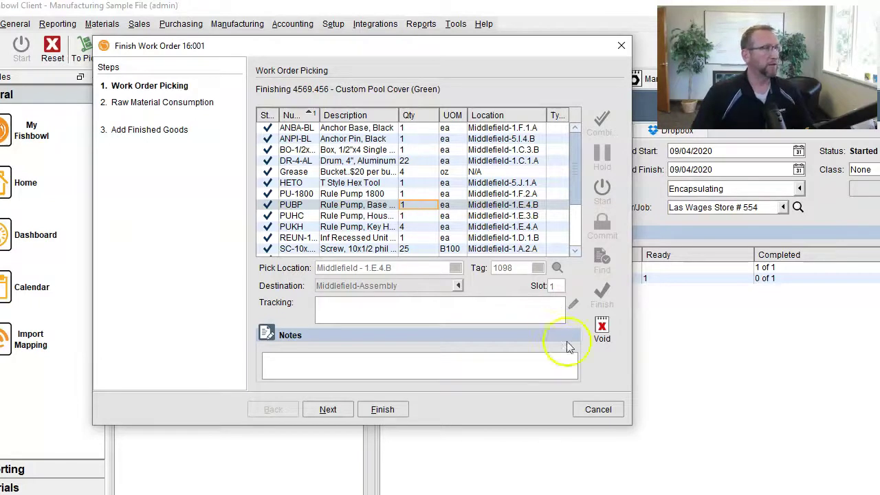
{"action": "left_click", "coordinate": [604, 333]}
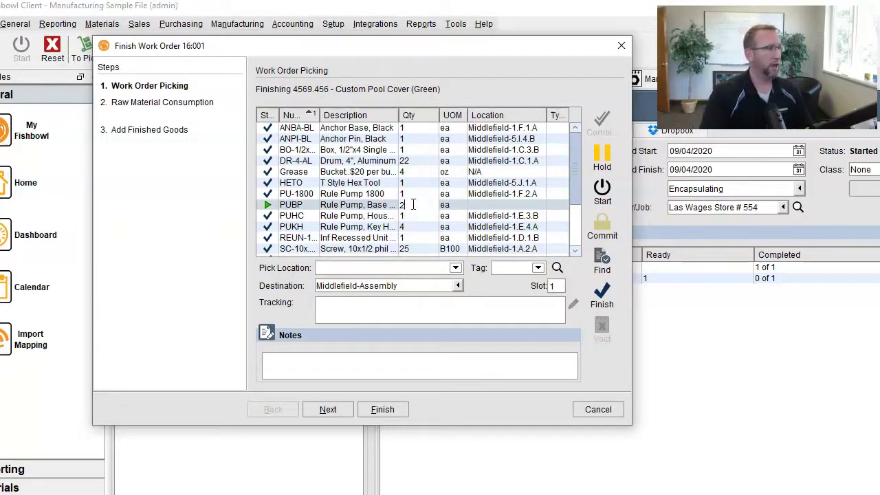
{"action": "left_click", "coordinate": [599, 295]}
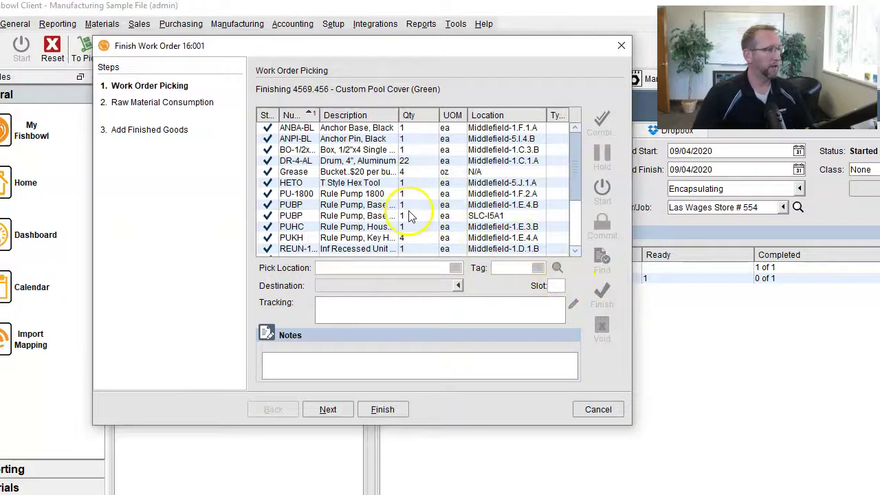
Continue to raw material consumption, set the consumed DR-4-AL quantity to 20 and proceed to adding finished goods
{"action": "left_click", "coordinate": [372, 411]}
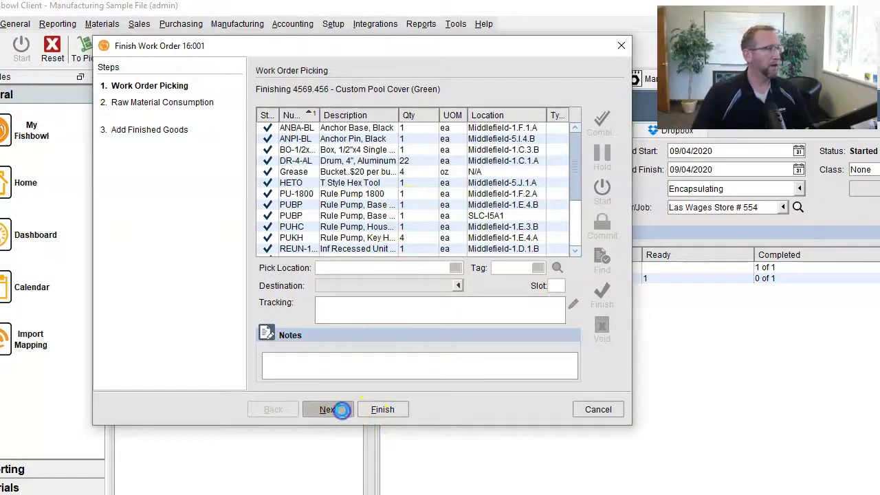
{"action": "left_click", "coordinate": [341, 410]}
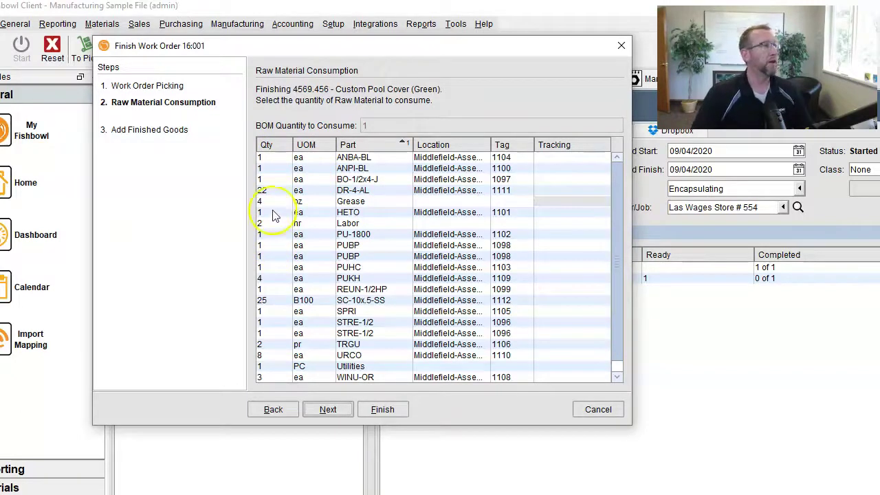
{"action": "left_click", "coordinate": [272, 191]}
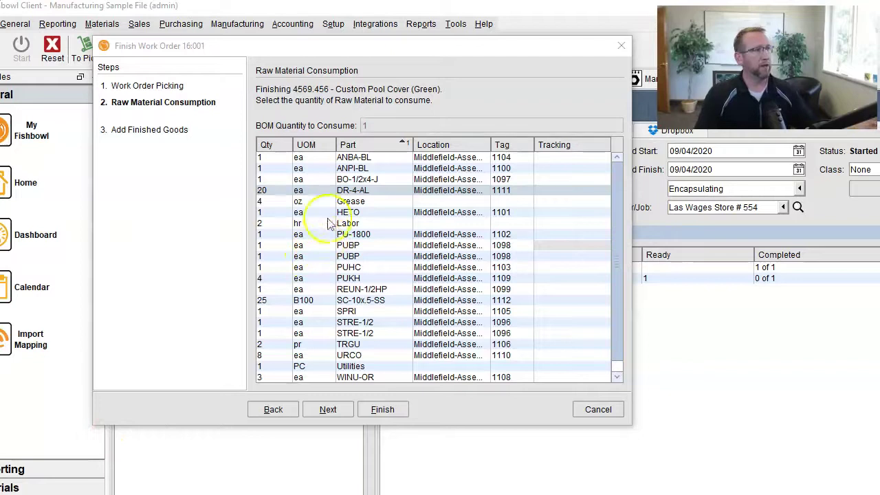
{"action": "mouse_move", "coordinate": [623, 211]}
{"action": "left_mouse_down"}
{"action": "mouse_move", "coordinate": [619, 253]}
{"action": "mouse_move", "coordinate": [615, 202]}
{"action": "left_mouse_up"}
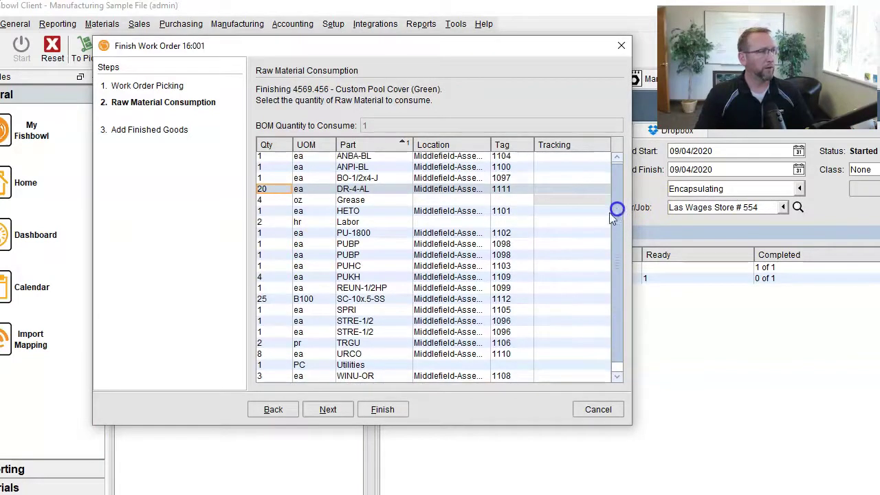
{"action": "left_click", "coordinate": [329, 409]}
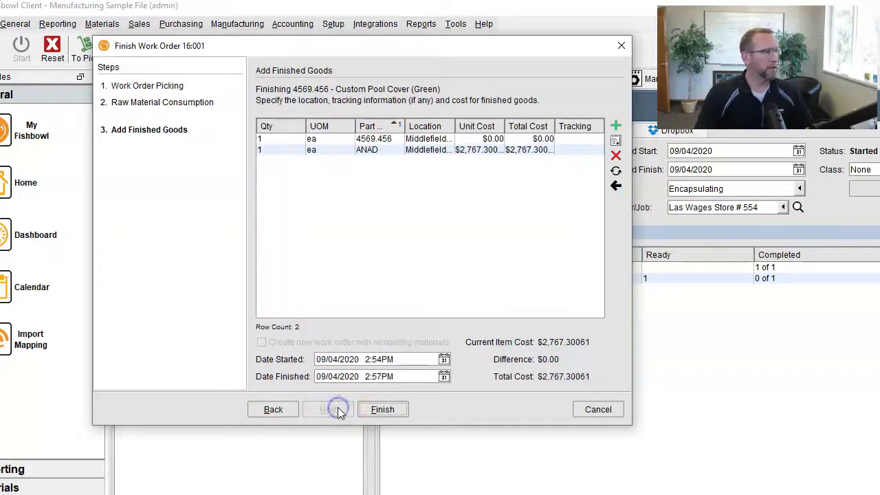
Compare the finished goods lines for parts 4569.456 and ANAD, including their locations
{"action": "left_click", "coordinate": [389, 140]}
{"action": "left_click", "coordinate": [388, 151]}
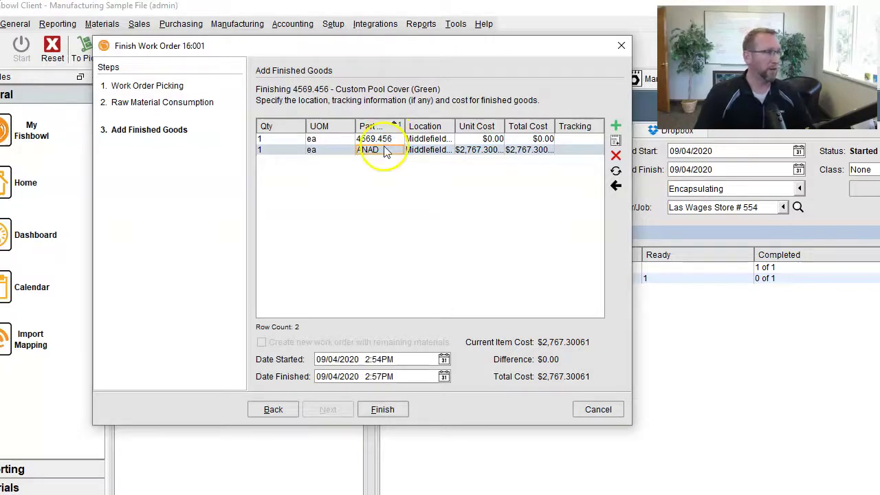
{"action": "left_click", "coordinate": [388, 141]}
{"action": "left_click", "coordinate": [385, 151]}
{"action": "left_click", "coordinate": [388, 141]}
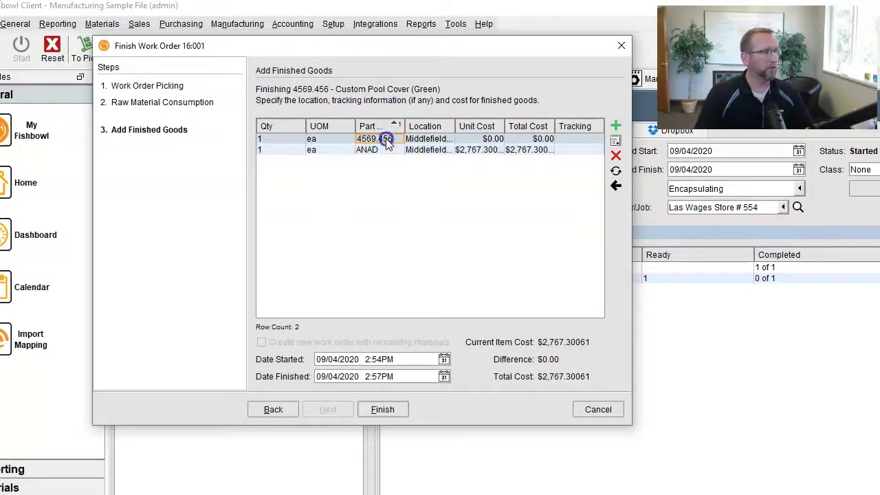
{"action": "left_click", "coordinate": [387, 151]}
{"action": "left_click", "coordinate": [389, 140]}
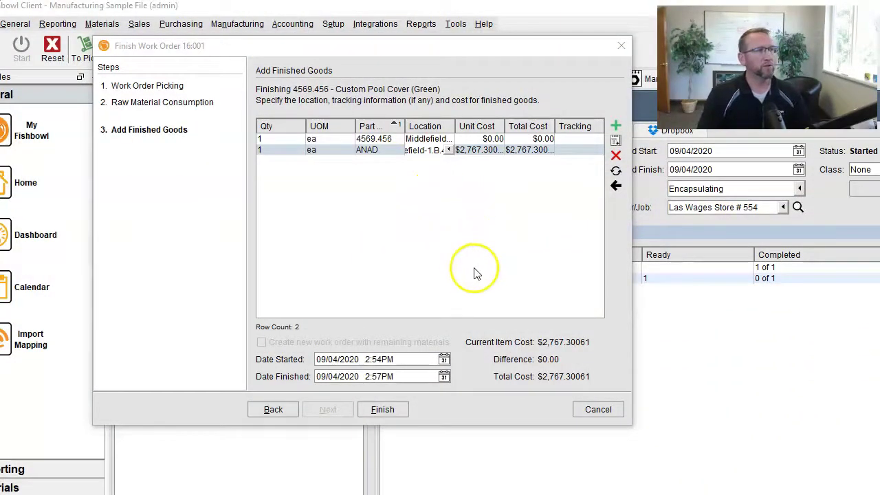
Check the total and unit cost of finished good 4569.456 and finish work order 16:001
{"action": "left_click", "coordinate": [524, 138]}
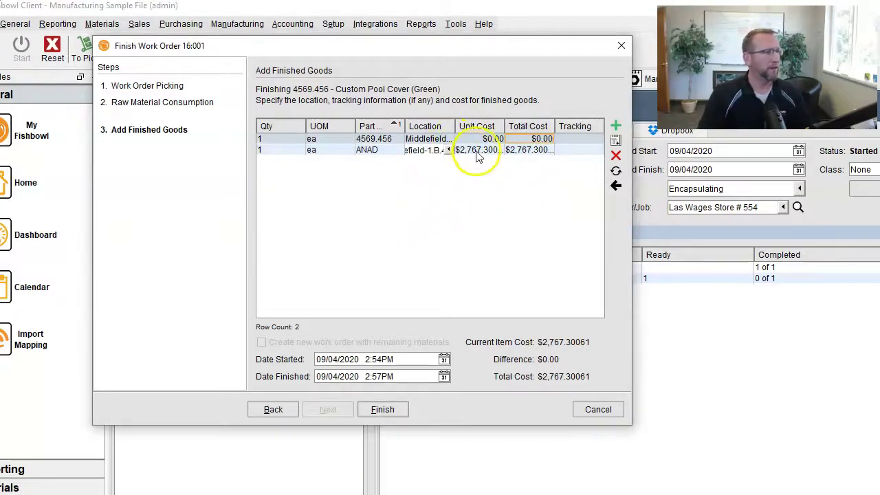
{"action": "left_click", "coordinate": [481, 140]}
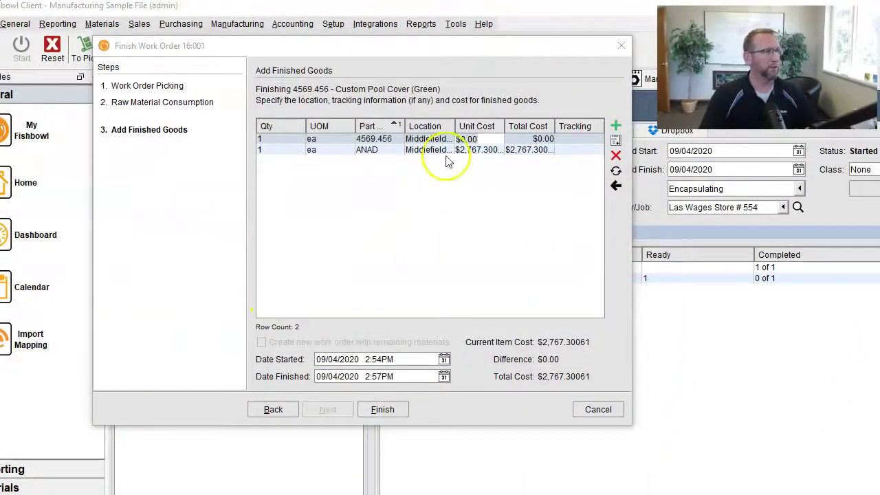
{"action": "left_click", "coordinate": [479, 140]}
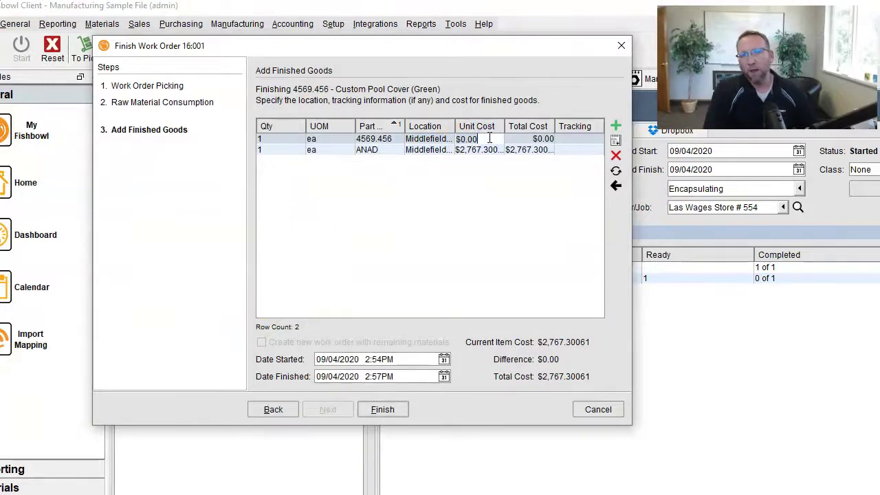
{"action": "left_click", "coordinate": [378, 412]}
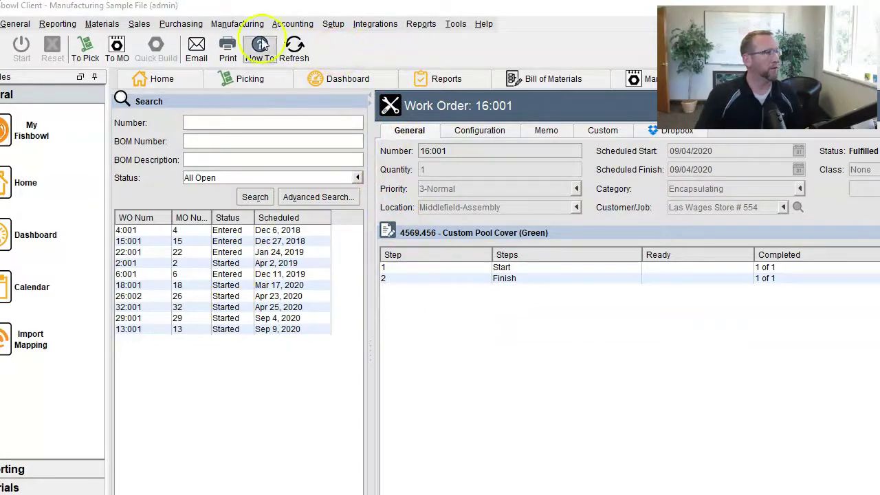
Go to the manufacture order module and open its module options
{"action": "left_click", "coordinate": [242, 25]}
{"action": "left_click", "coordinate": [249, 51]}
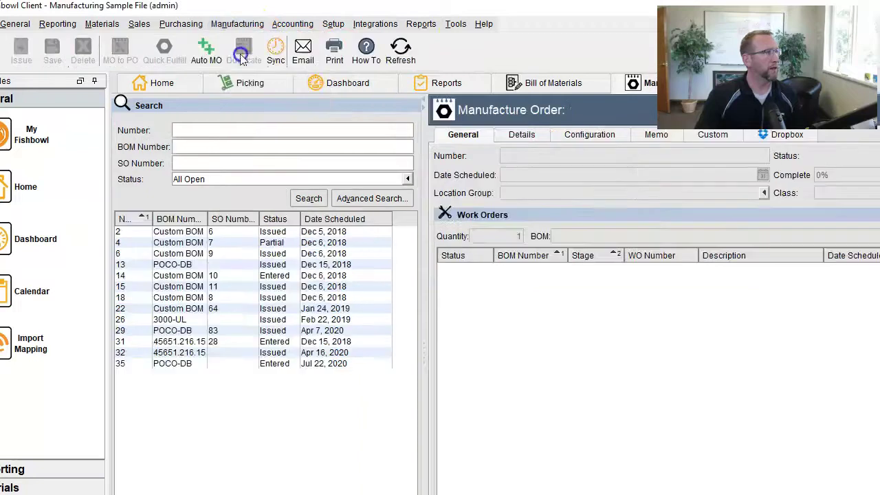
{"action": "left_click", "coordinate": [455, 24]}
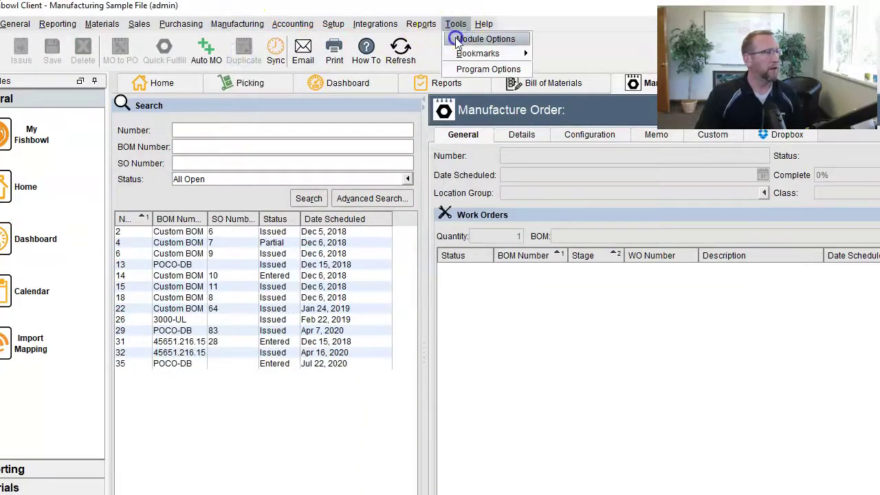
{"action": "left_click", "coordinate": [481, 35]}
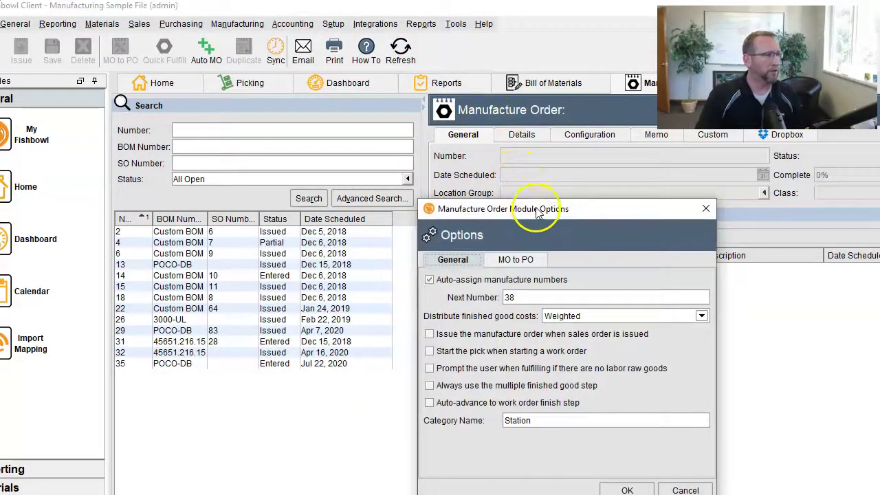
{"action": "left_click_drag", "start_coordinate": [537, 211], "coordinate": [477, 94]}
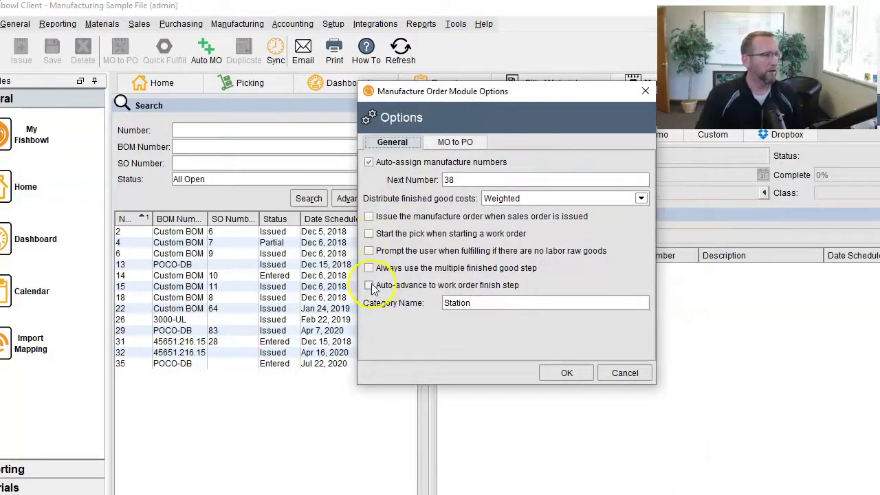